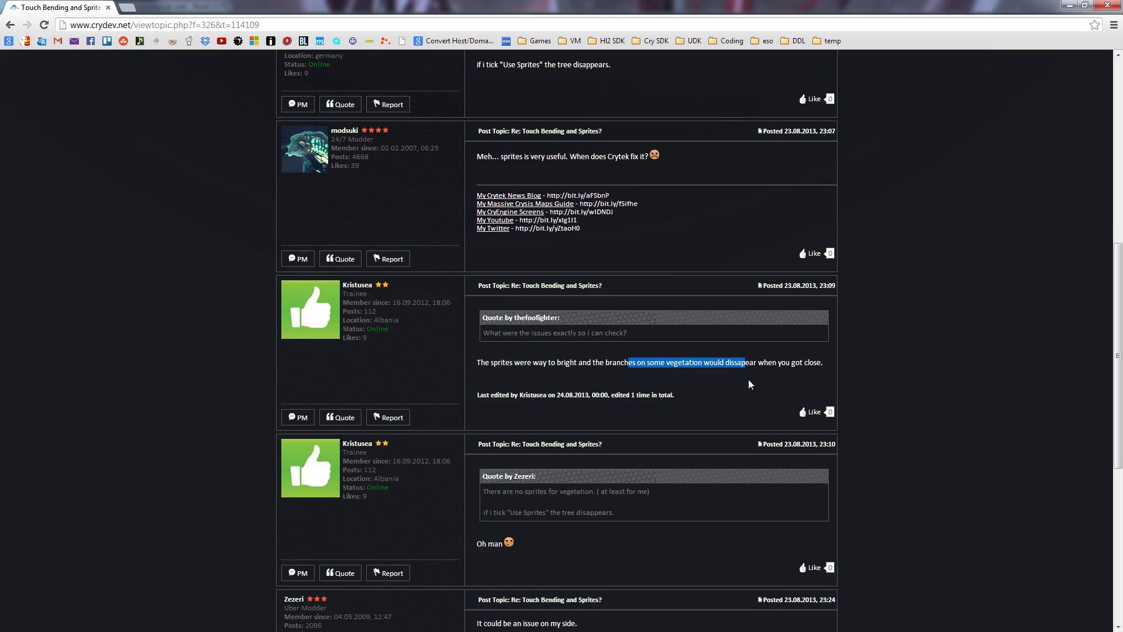
# Switch from the browser to Sandbox Editor, set the camera speed to 1, and fly to the leafy bushes beside the village rocks
pyautogui.click(1072, 6)
pyautogui.moveTo(636, 200)
pyautogui.mouseDown(button='right')
pyautogui.moveTo(622, 209)
pyautogui.moveTo(632, 209)
pyautogui.mouseUp(button='right')
pyautogui.press('w')
pyautogui.press('w')
pyautogui.click(419, 569)
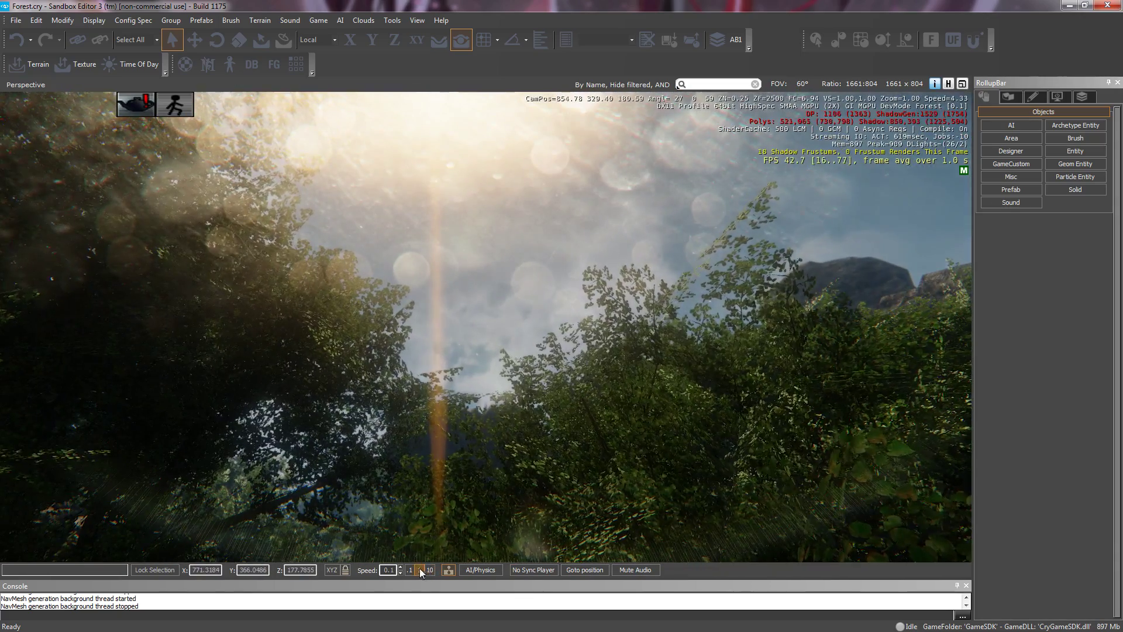
pyautogui.press('w')
pyautogui.moveTo(478, 371)
pyautogui.mouseDown(button='right')
pyautogui.moveTo(462, 358)
pyautogui.moveTo(474, 368)
pyautogui.moveTo(472, 356)
pyautogui.mouseUp(button='right')
pyautogui.press('w')
pyautogui.press('w')
pyautogui.press('w')
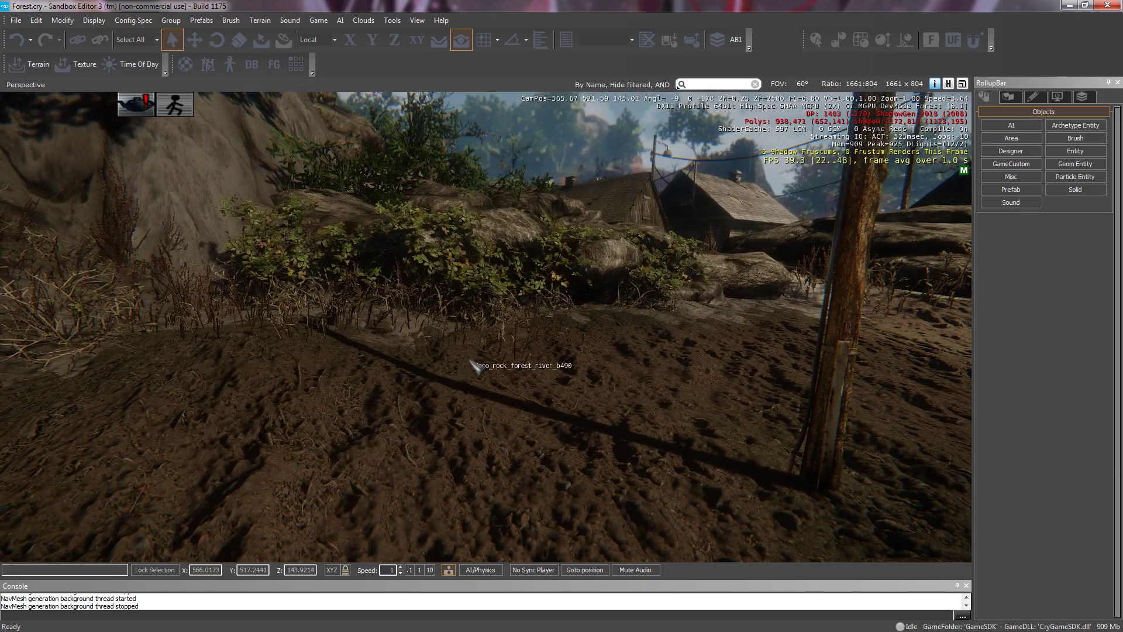
# Enter game mode and walk in and out of the leafy bushes by the rocks to check their touch bending in first person
pyautogui.hotkey('ctrl', 'g')
pyautogui.press('w')
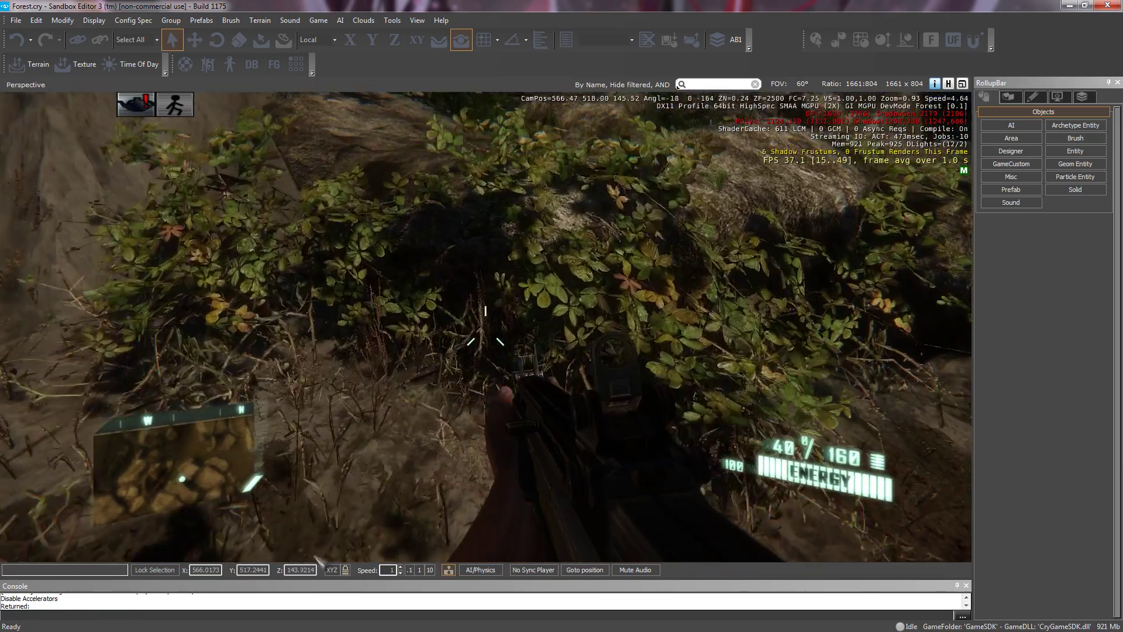
pyautogui.press('w')
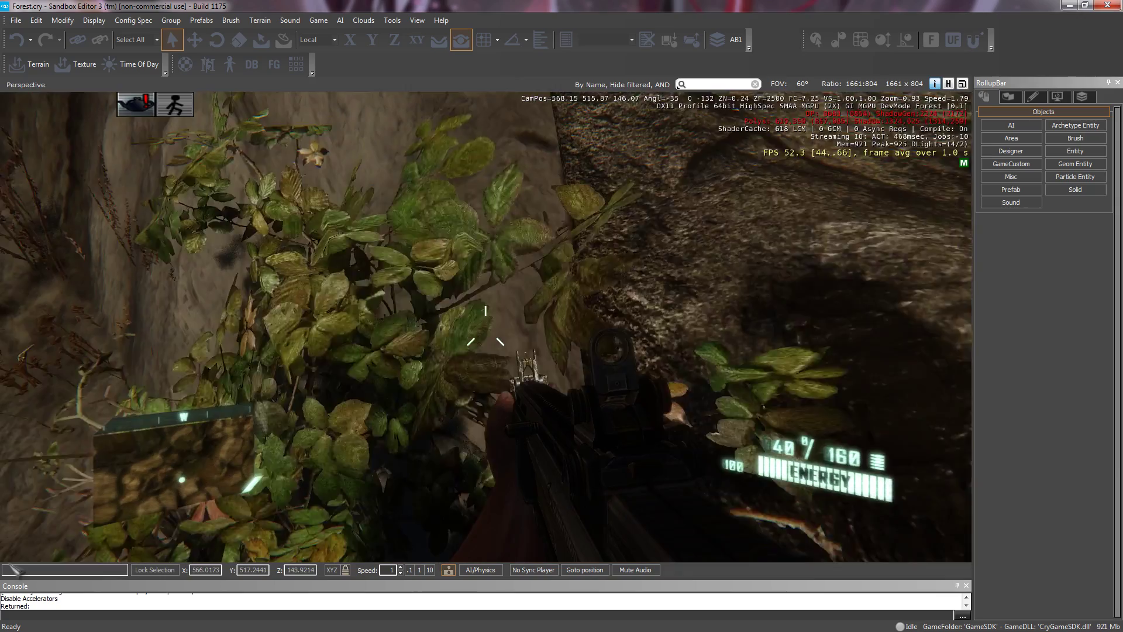
pyautogui.press('w')
pyautogui.press('w')
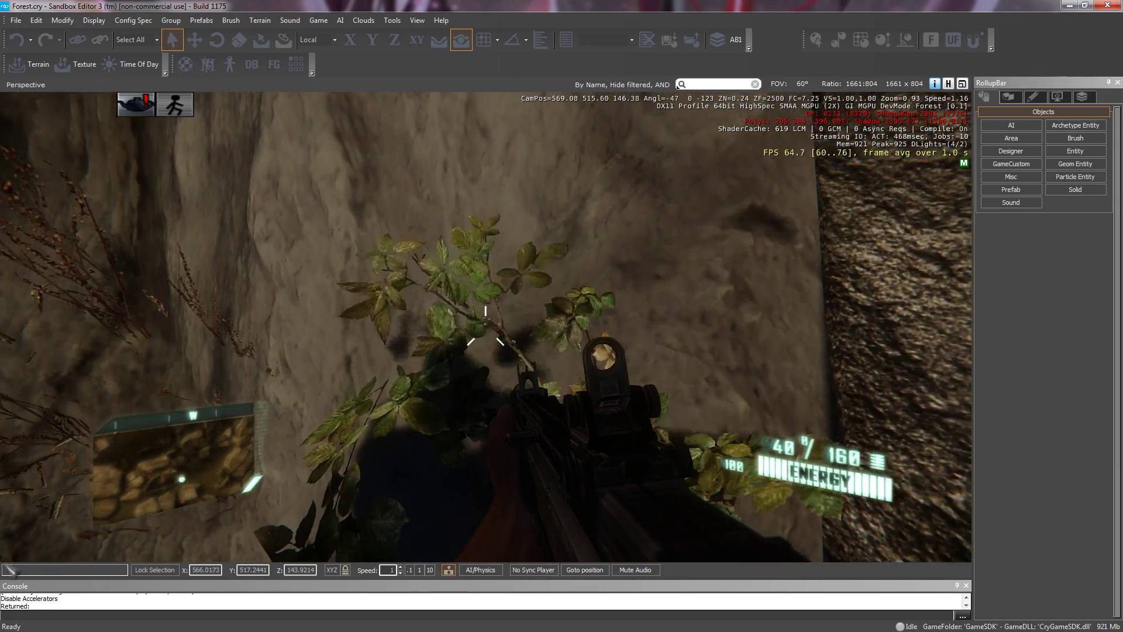
pyautogui.press('s')
pyautogui.press('s')
pyautogui.press('w')
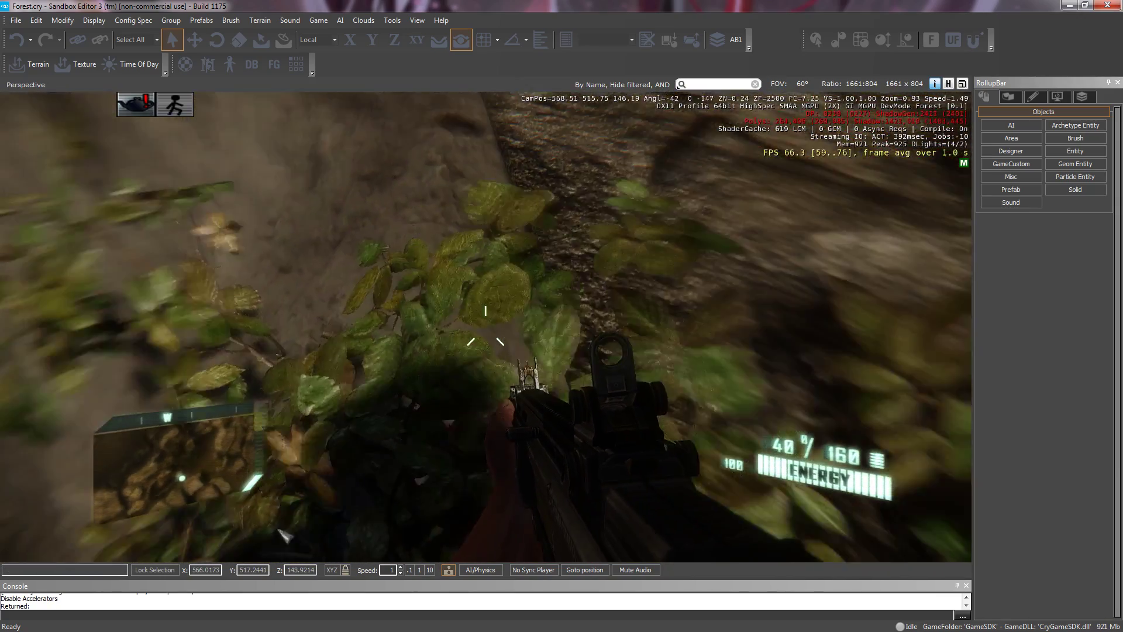
pyautogui.press('w')
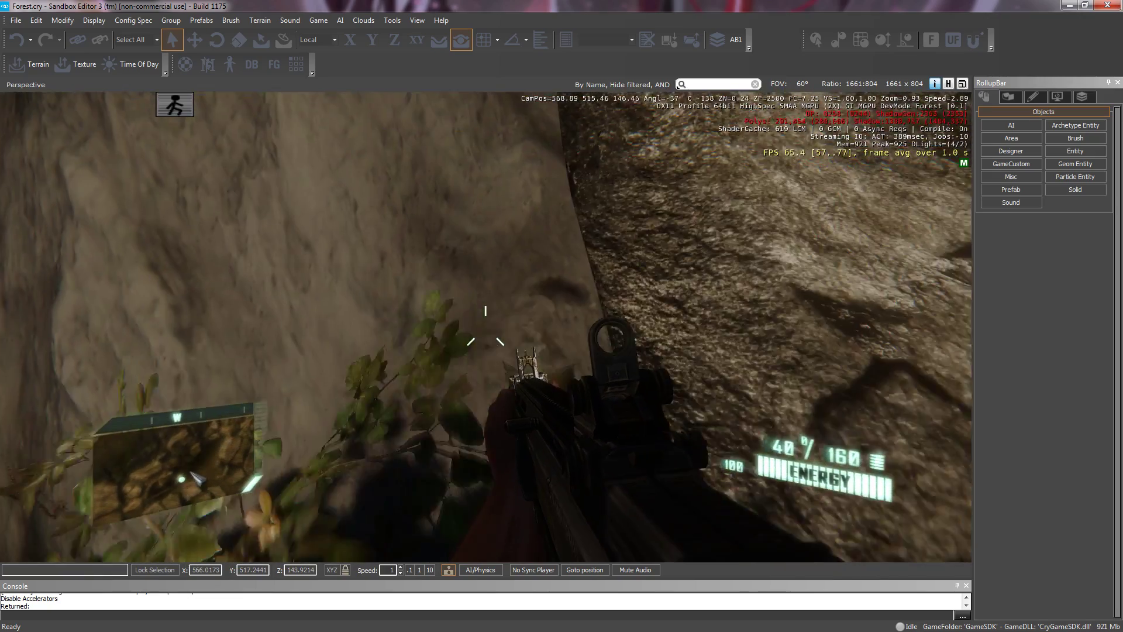
pyautogui.press('s')
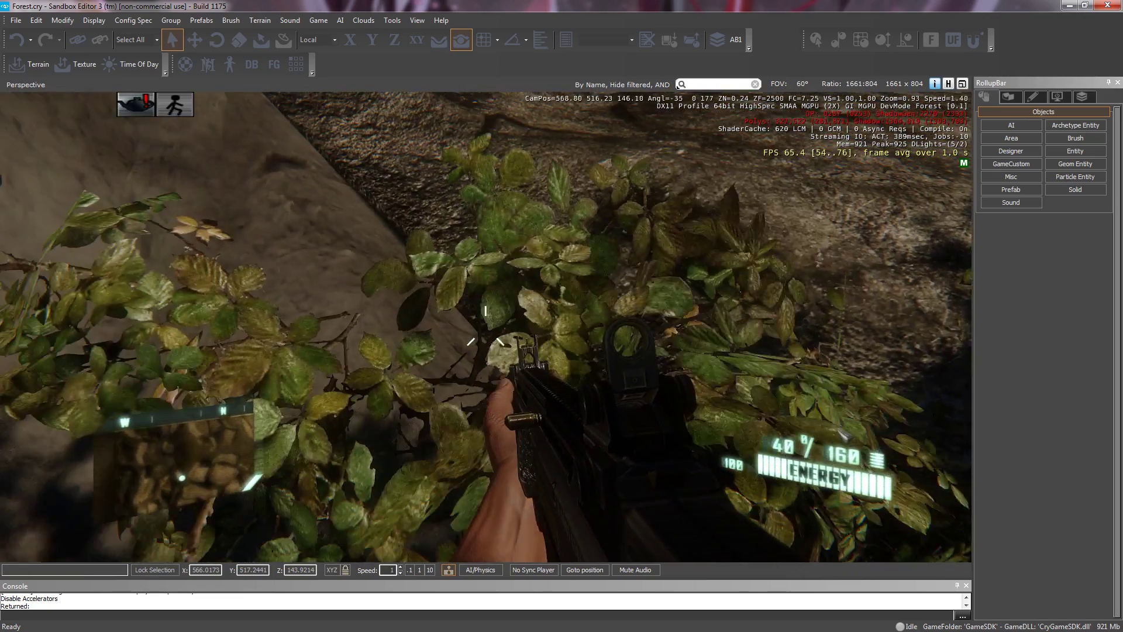
pyautogui.press('w')
pyautogui.press('s')
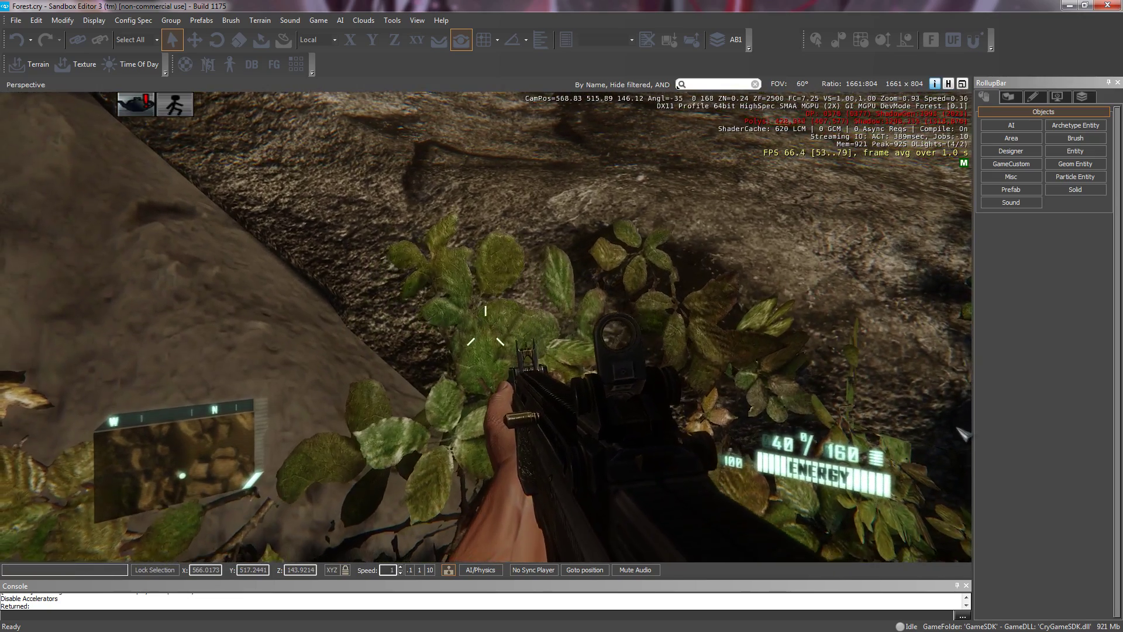
# Check the touch bending of the rock-side bushes in third-person view, then return to first person
pyautogui.press('F1')
pyautogui.press('w')
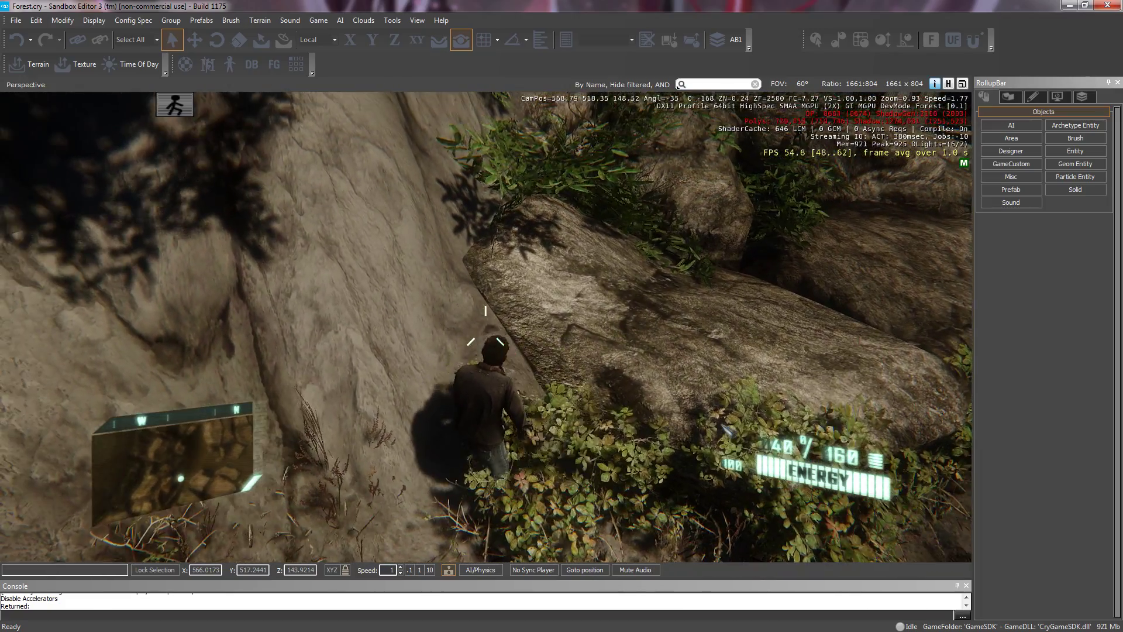
pyautogui.press('w')
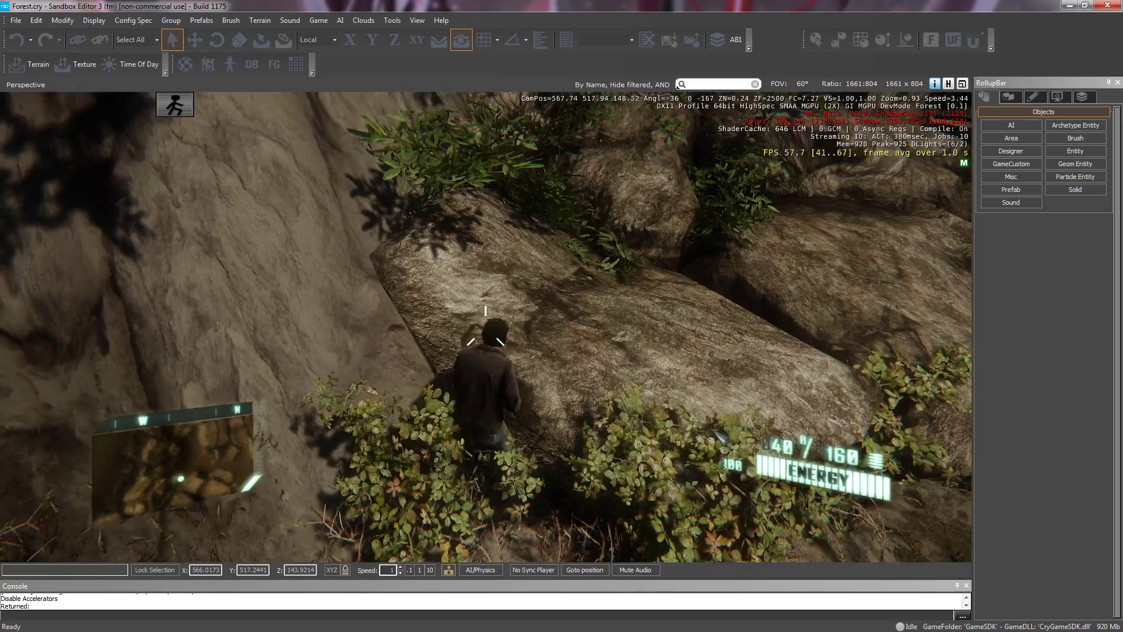
pyautogui.press('s')
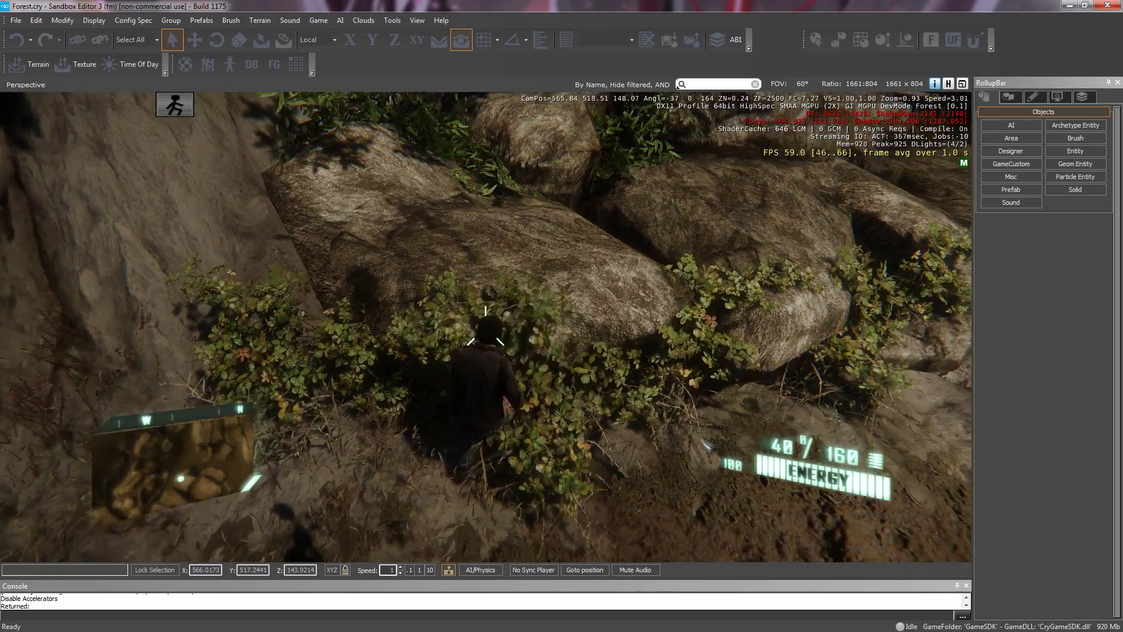
pyautogui.press('w')
pyautogui.press('w')
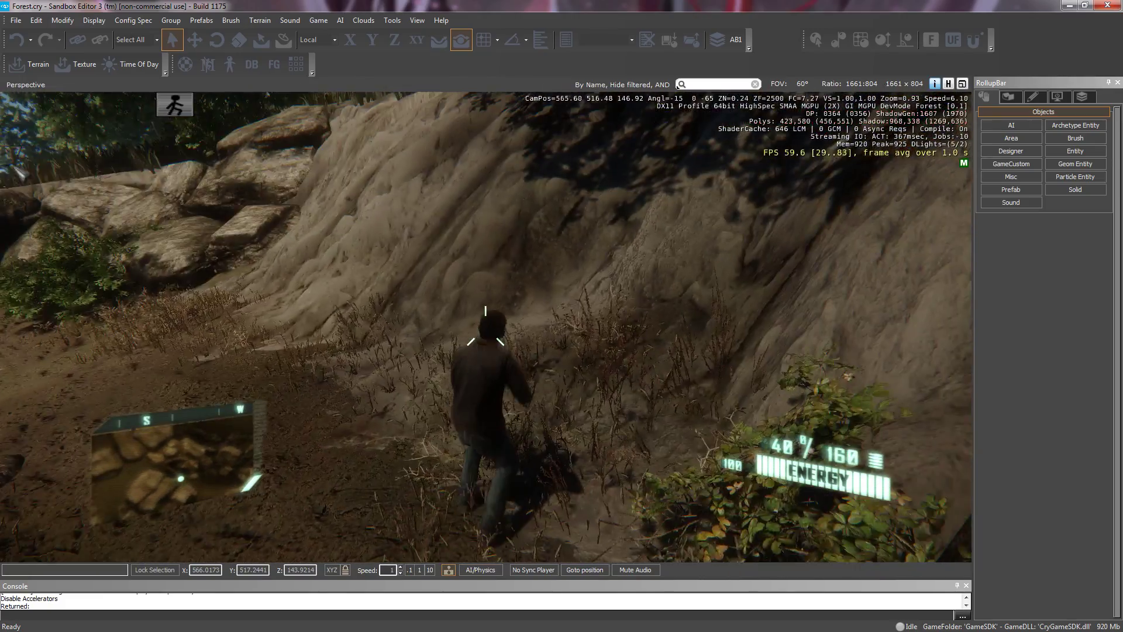
pyautogui.press('F1')
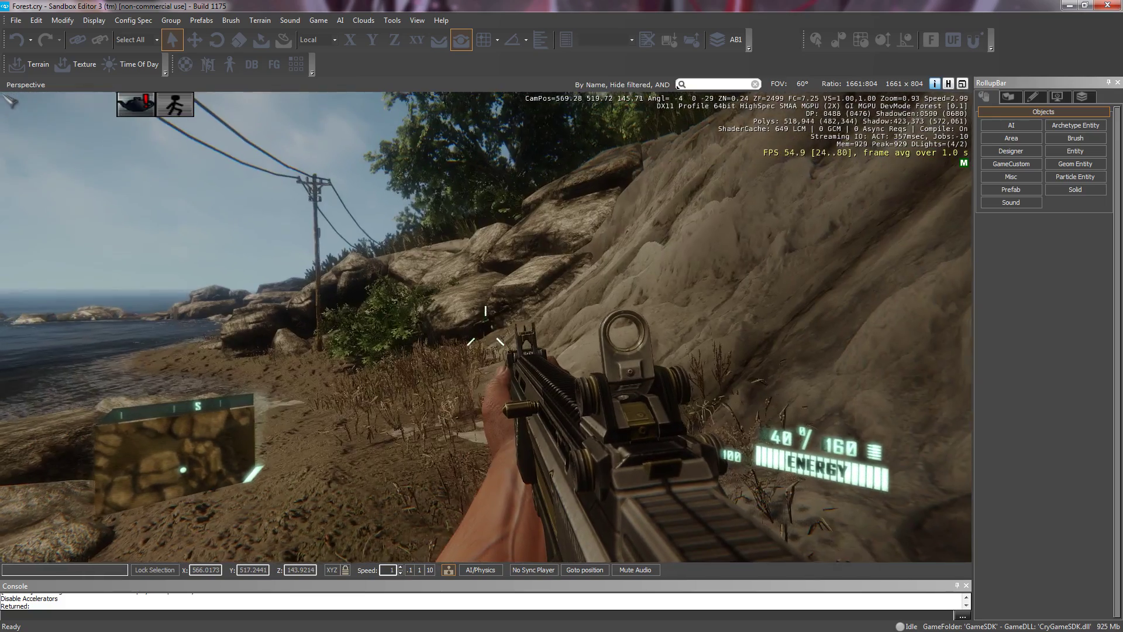
# Leave game mode, fly to the grassy slope above the shore, and set the camera speed to 0.1
pyautogui.press('Escape')
pyautogui.press('w')
pyautogui.moveTo(50, 103)
pyautogui.mouseDown(button='right')
pyautogui.moveTo(37, 94)
pyautogui.moveTo(61, 103)
pyautogui.moveTo(40, 97)
pyautogui.moveTo(50, 103)
pyautogui.mouseUp(button='right')
pyautogui.press('w')
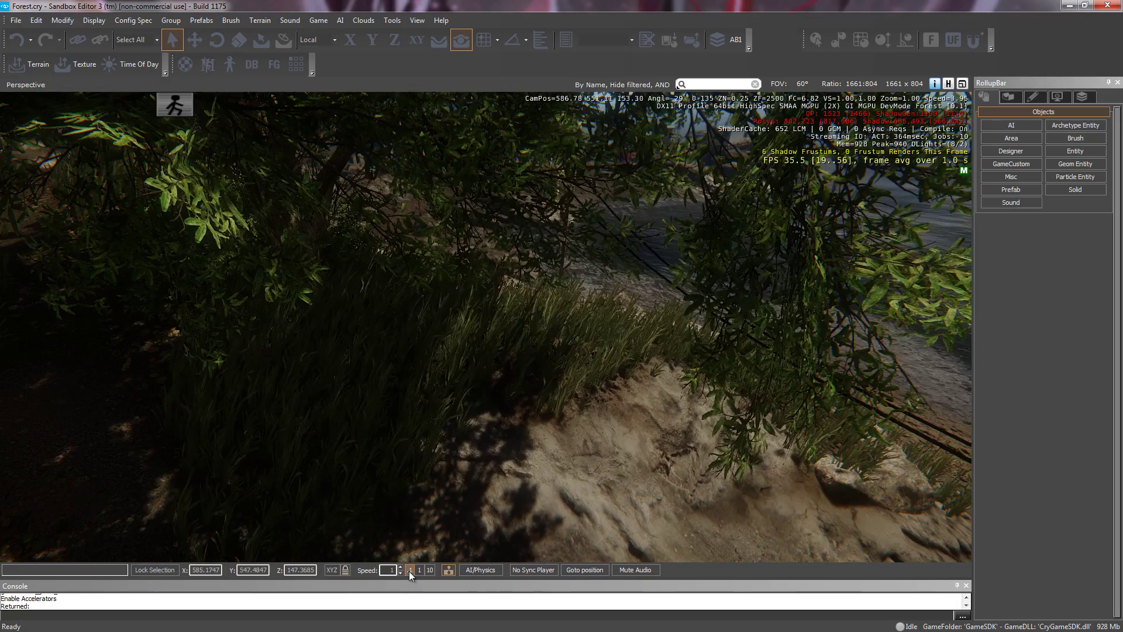
pyautogui.click(410, 571)
pyautogui.moveTo(426, 447); pyautogui.dragTo(417, 452, button='right')
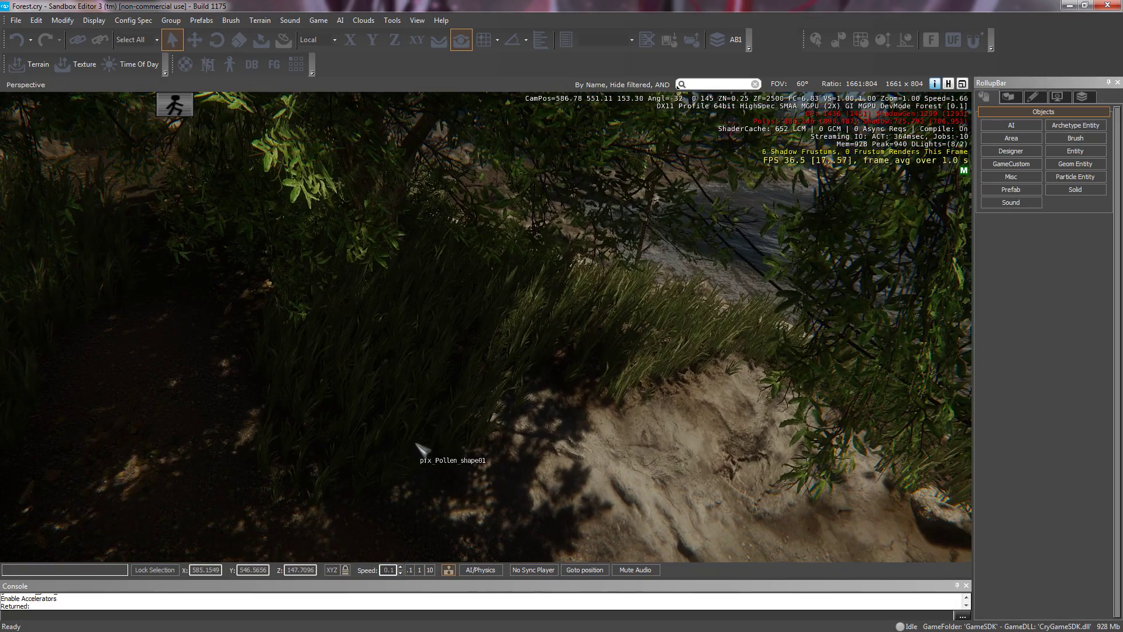
# Enter game mode in third-person view and walk through the tall grass along the forest path to check its touch bending
pyautogui.hotkey('ctrl', 'g')
pyautogui.press('F1')
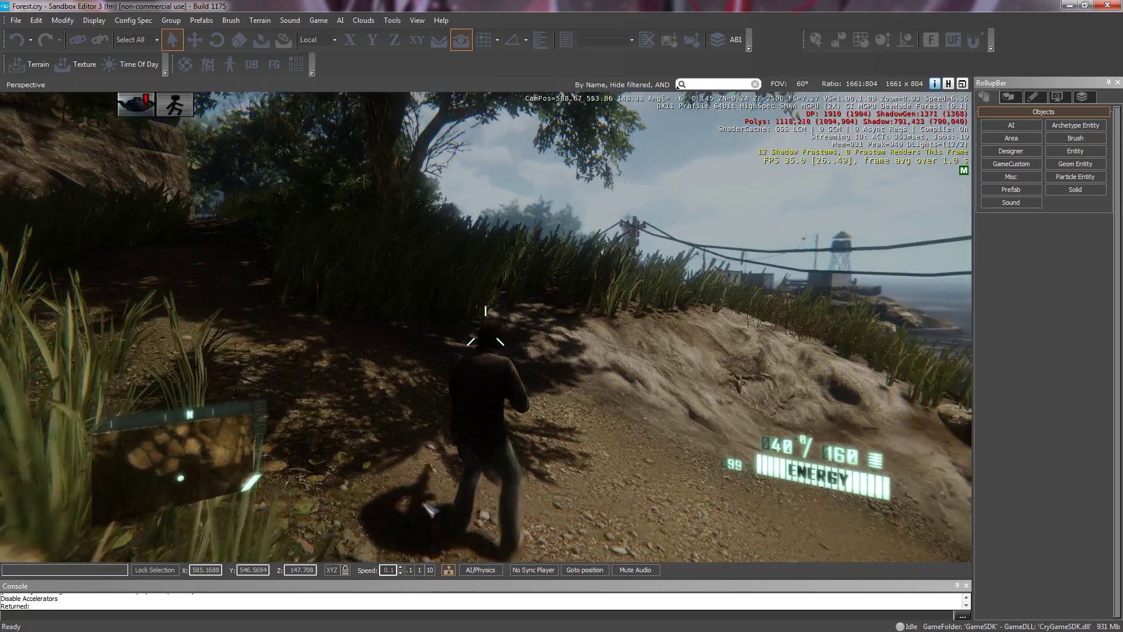
pyautogui.press('w')
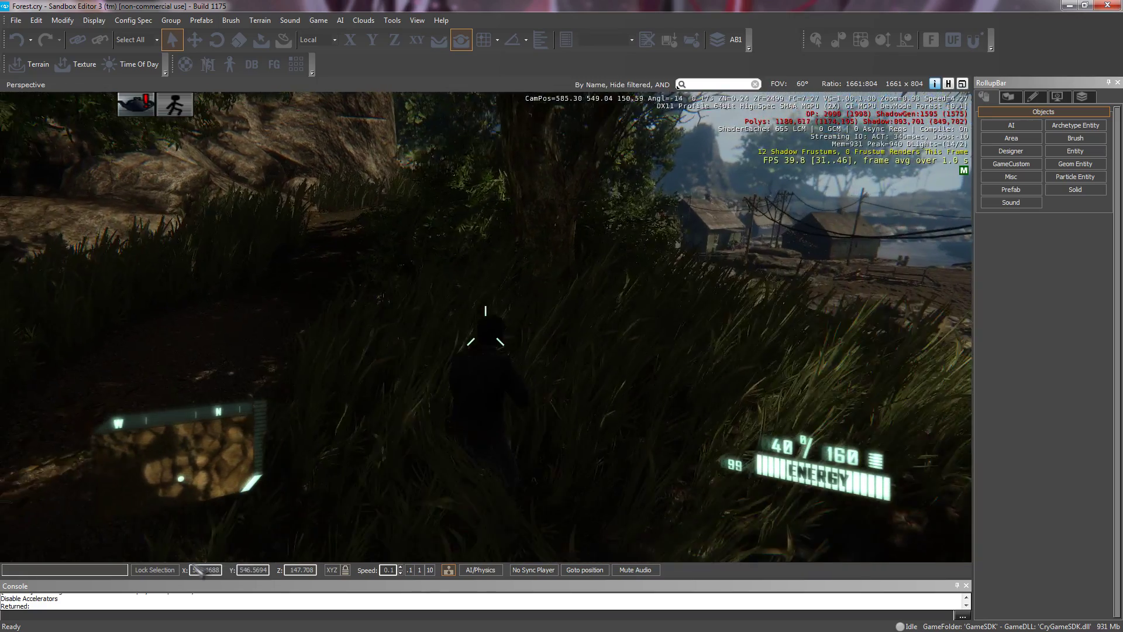
pyautogui.press('w')
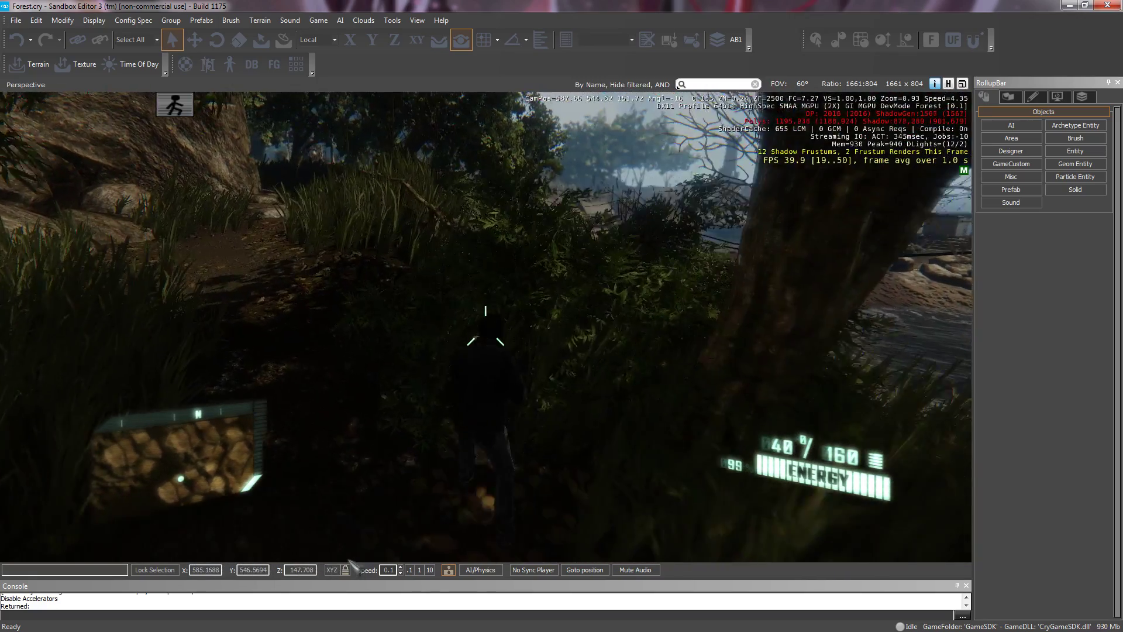
pyautogui.press('w')
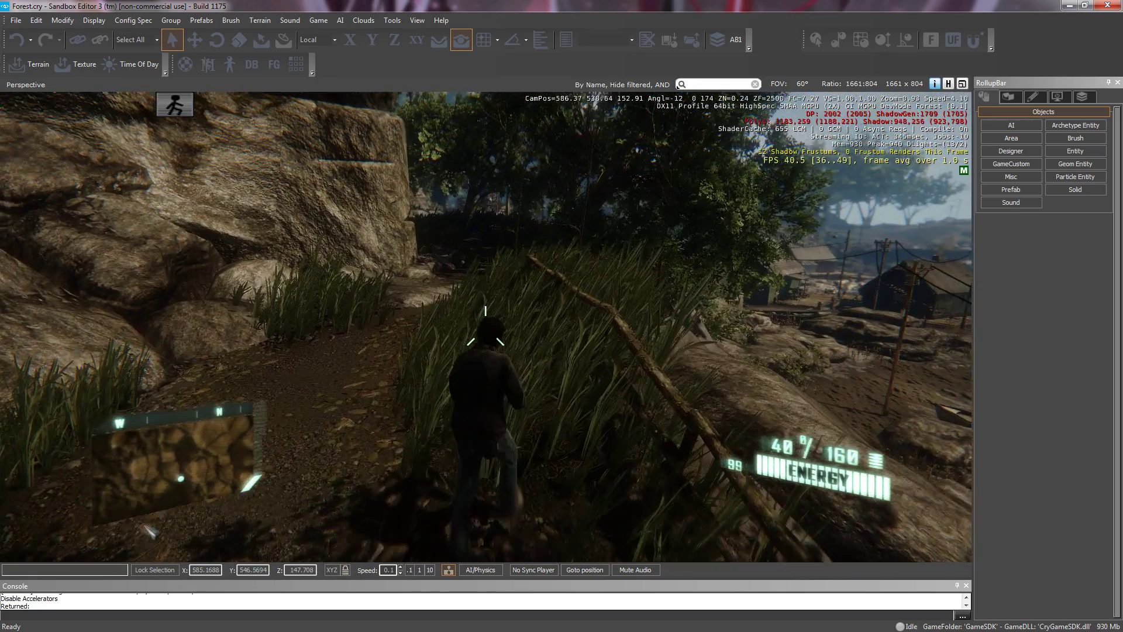
pyautogui.press('w')
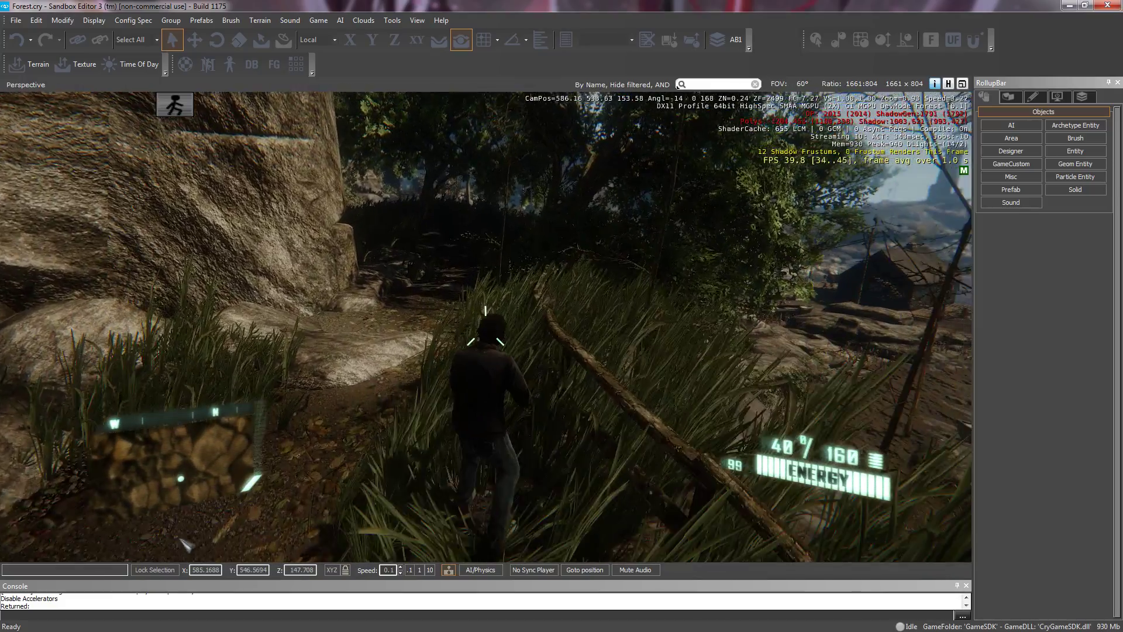
pyautogui.press('w')
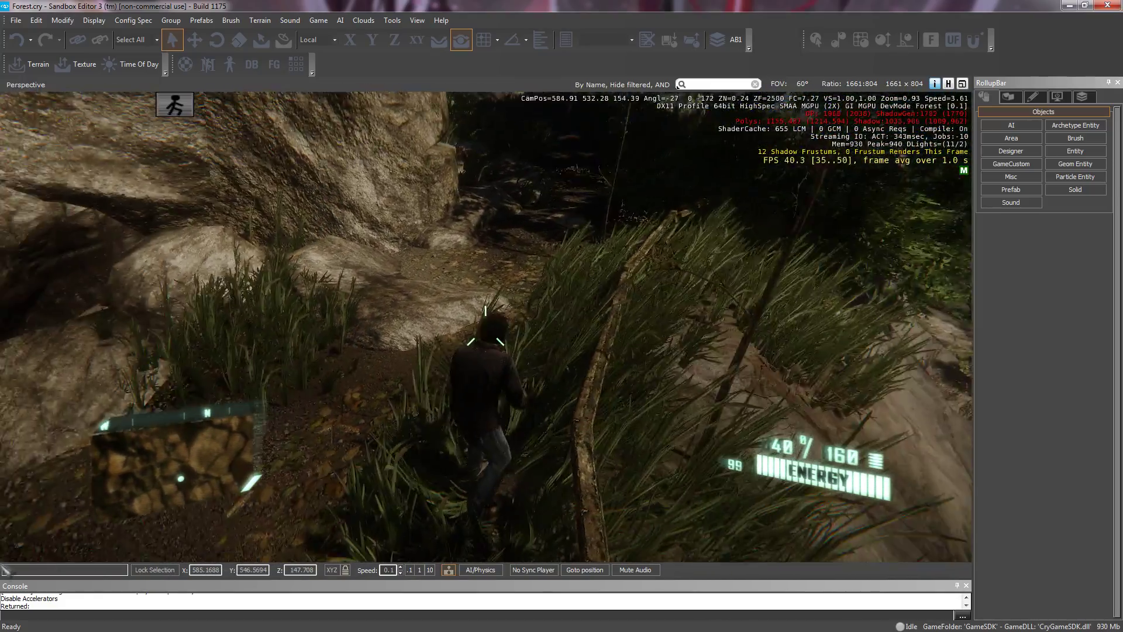
pyautogui.press('w')
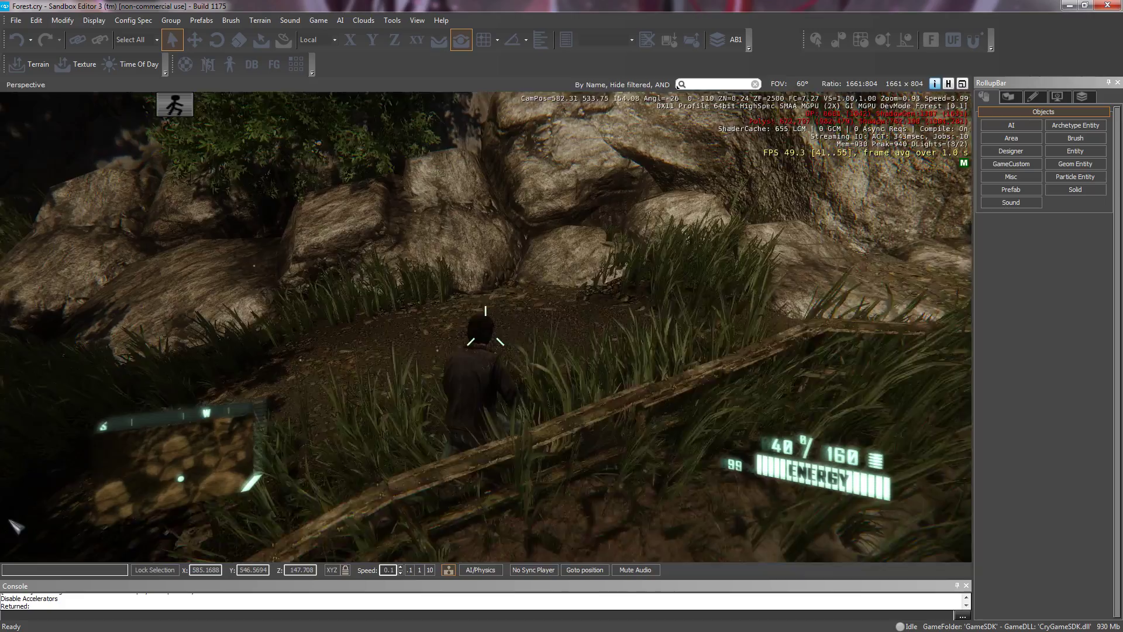
pyautogui.press('w')
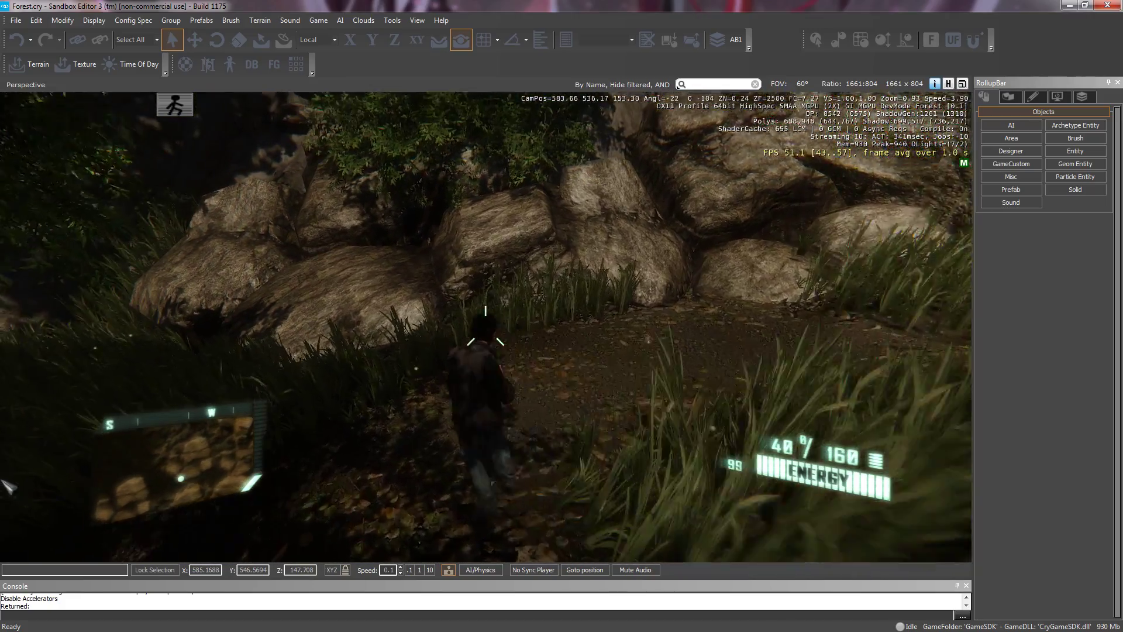
pyautogui.press('w')
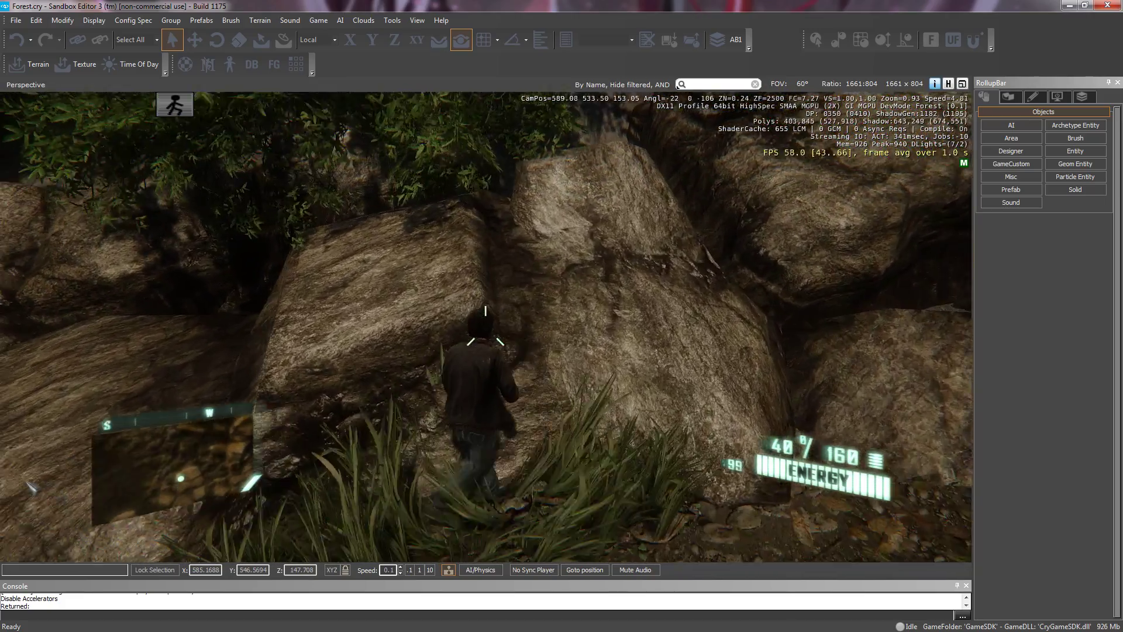
# Walk down through the grass and along the wooden fence to the beach, checking how the grass bends
pyautogui.press('w')
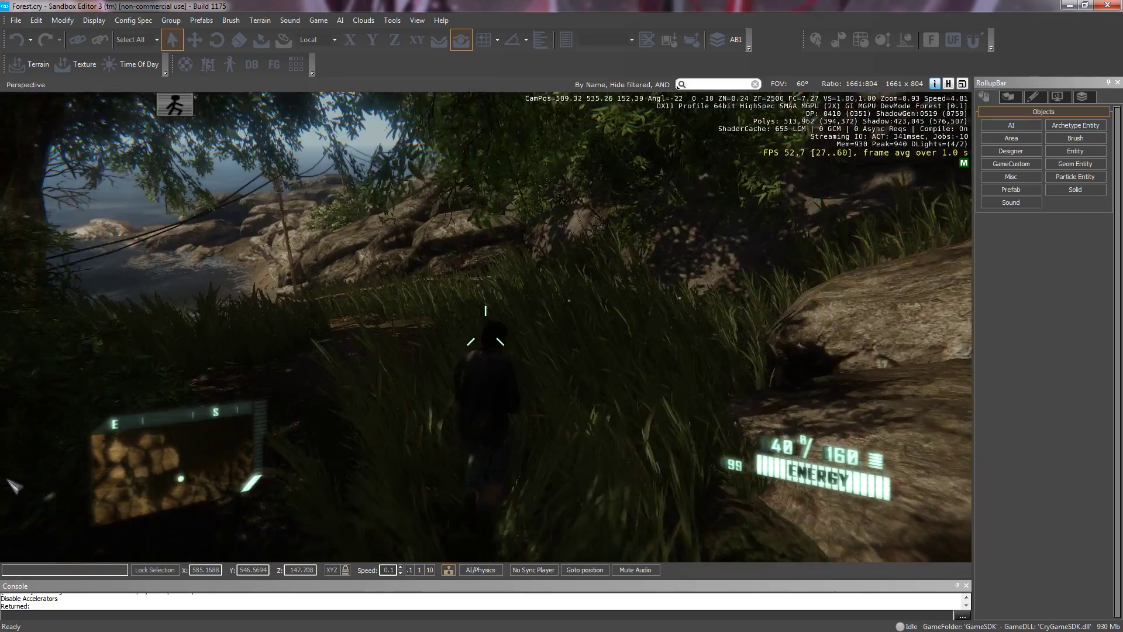
pyautogui.press('w')
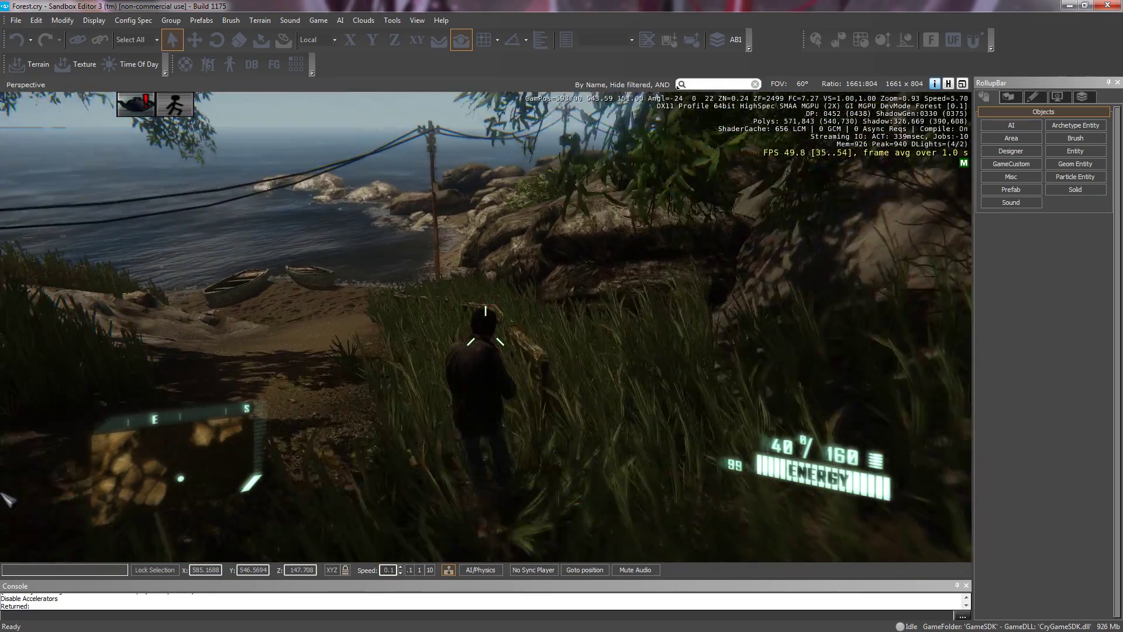
pyautogui.press('w')
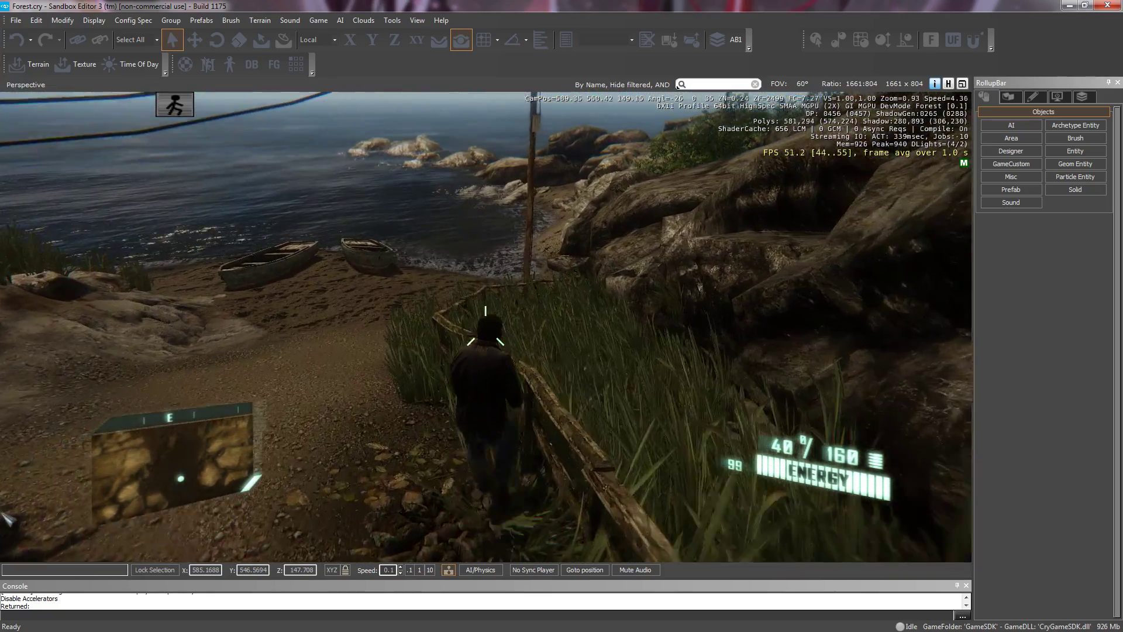
pyautogui.press('w')
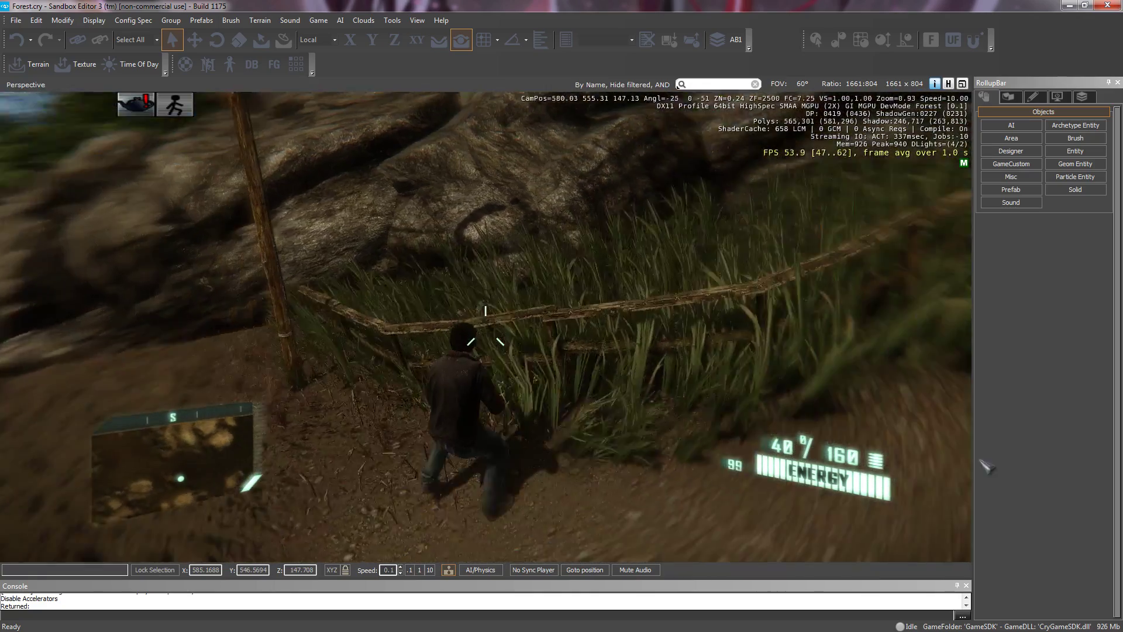
pyautogui.press('w')
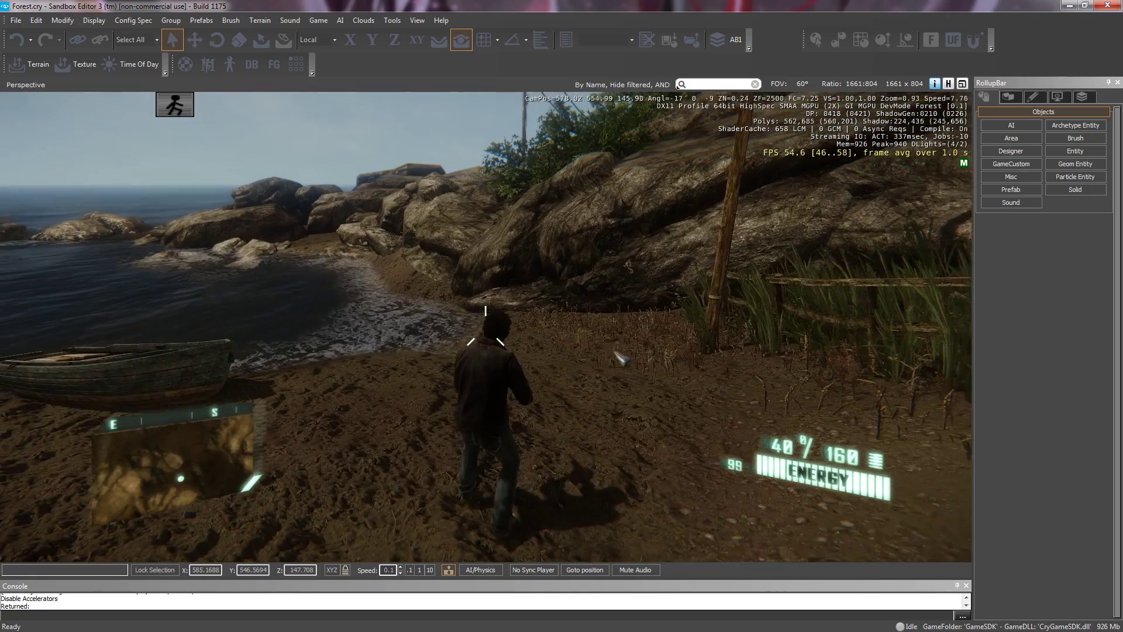
# Leave game mode and fly to the lone bush on the bare hill overlooking the sea
pyautogui.press('Escape')
pyautogui.press('w')
pyautogui.moveTo(431, 401); pyautogui.dragTo(431, 404, button='right')
pyautogui.press('w')
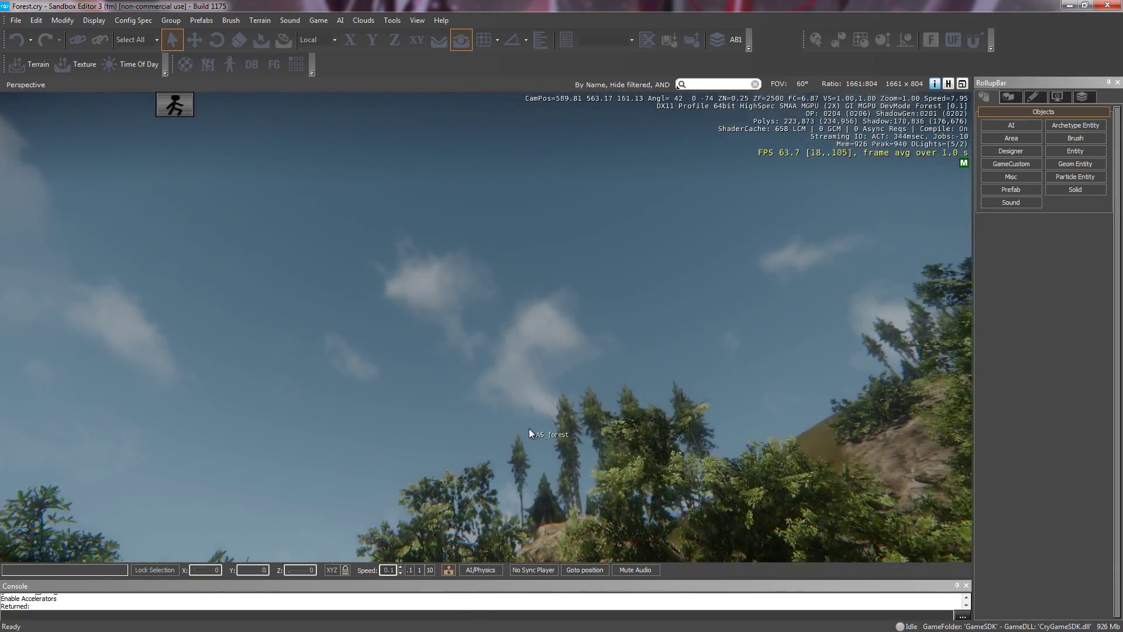
pyautogui.moveTo(529, 429); pyautogui.dragTo(529, 427, button='right')
pyautogui.press('w')
pyautogui.press('w')
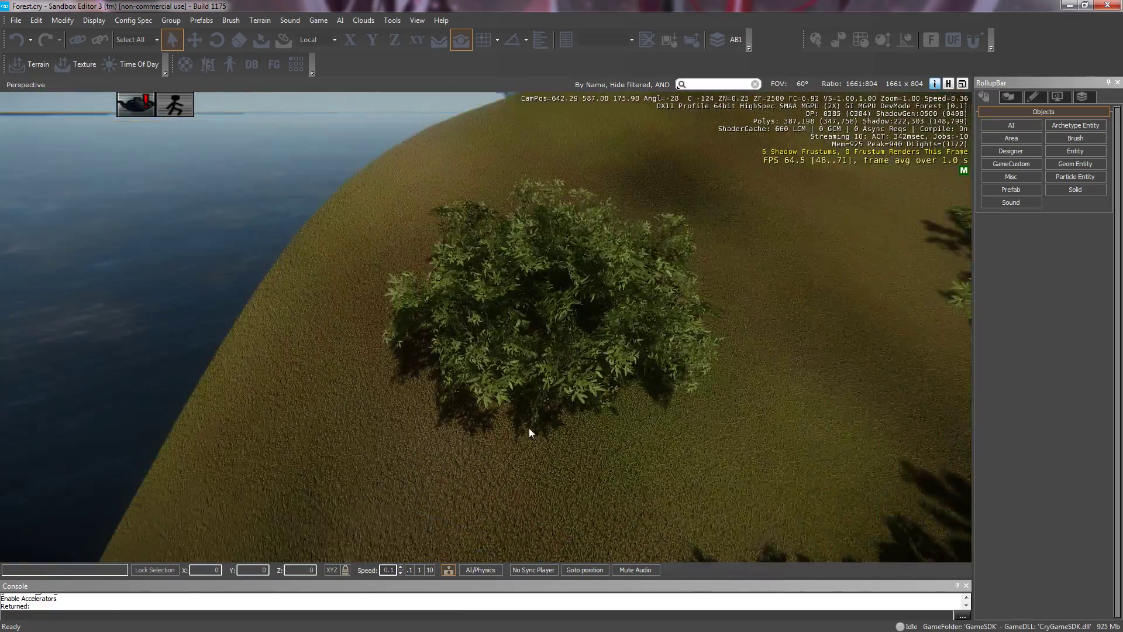
# Open the terrain vegetation tool, select the lone bush on the hill, and enable UseSprites for its cliff_bush_green_mini object
pyautogui.click(1022, 96)
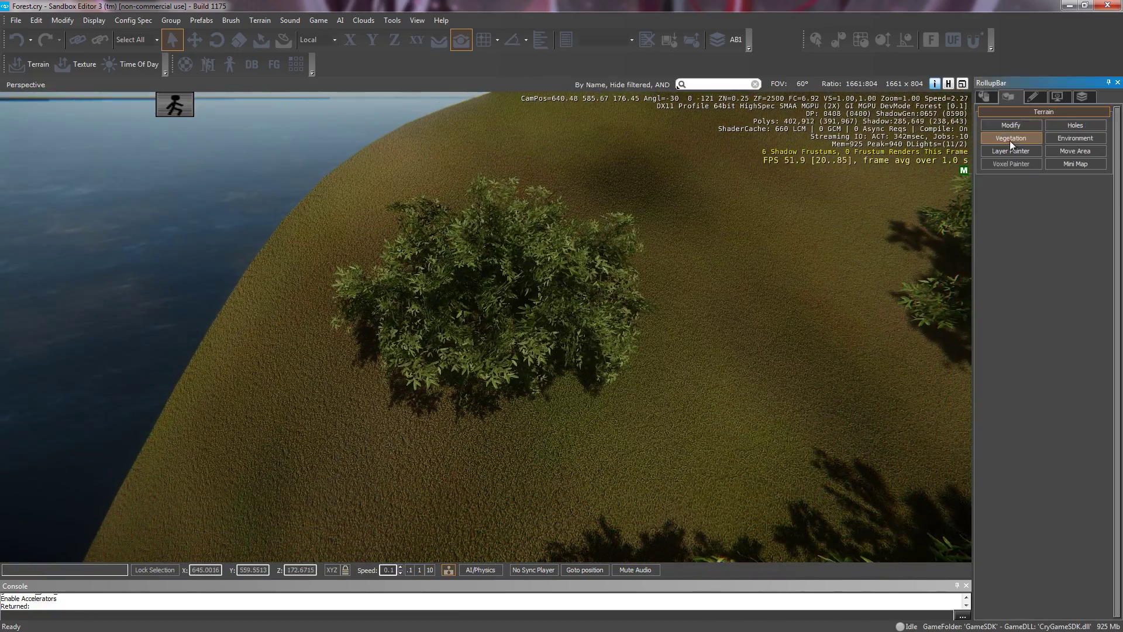
pyautogui.click(1010, 139)
pyautogui.click(485, 293)
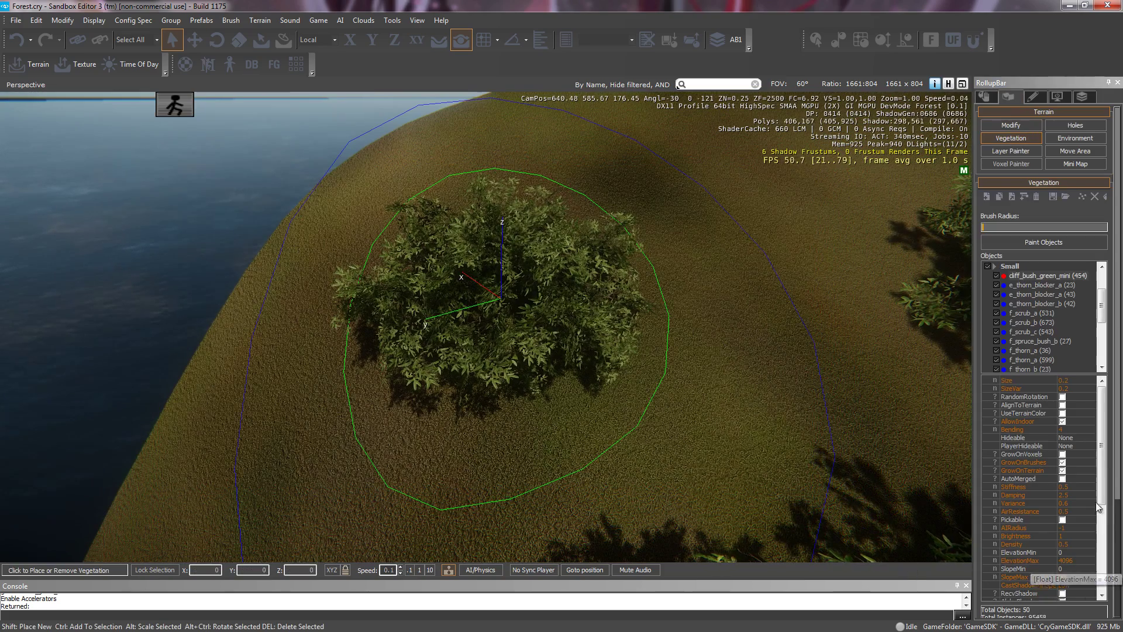
pyautogui.moveTo(1101, 497); pyautogui.dragTo(1103, 569)
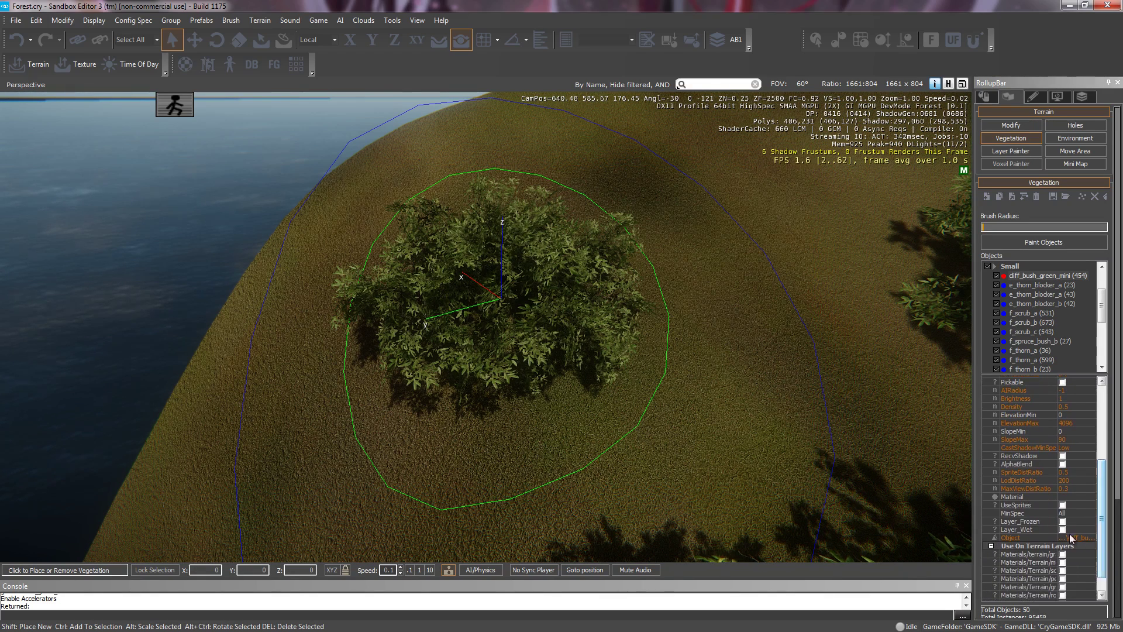
pyautogui.click(1062, 504)
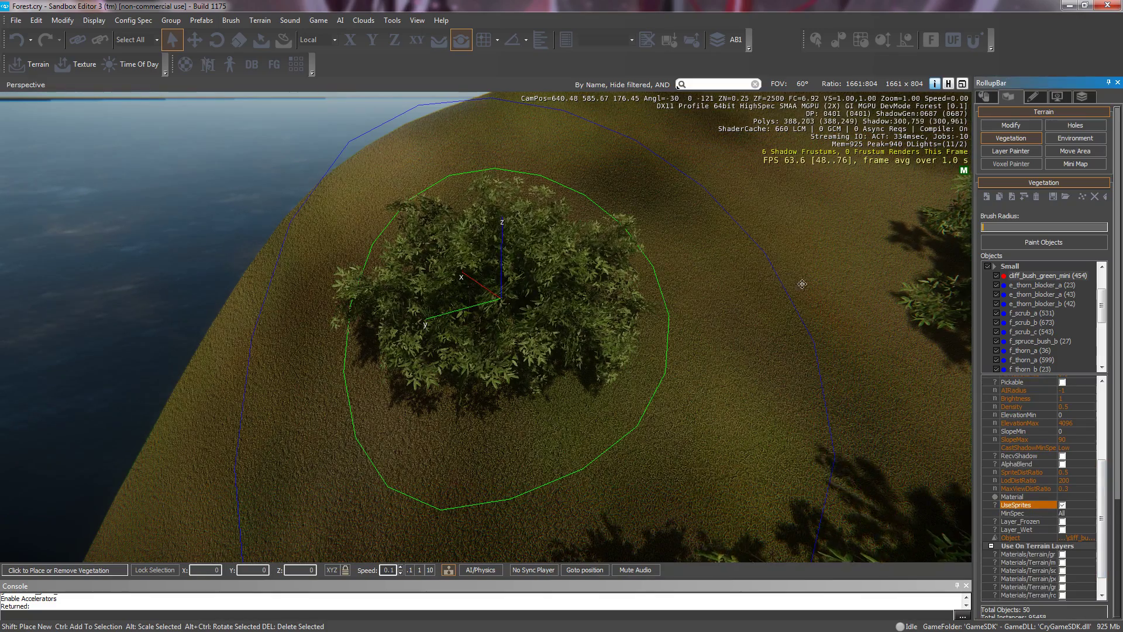
# Fly past the bush to the spruces on the hillside and select one of the small trees there
pyautogui.moveTo(767, 333); pyautogui.dragTo(767, 333, button='right')
pyautogui.press('w')
pyautogui.press('s')
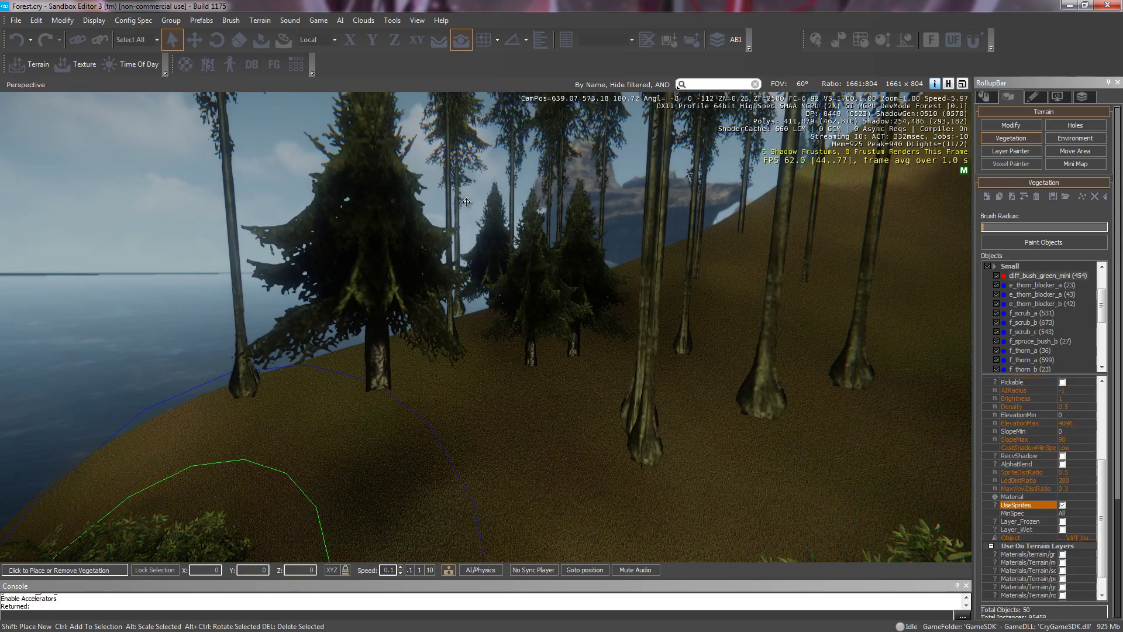
pyautogui.click(577, 332)
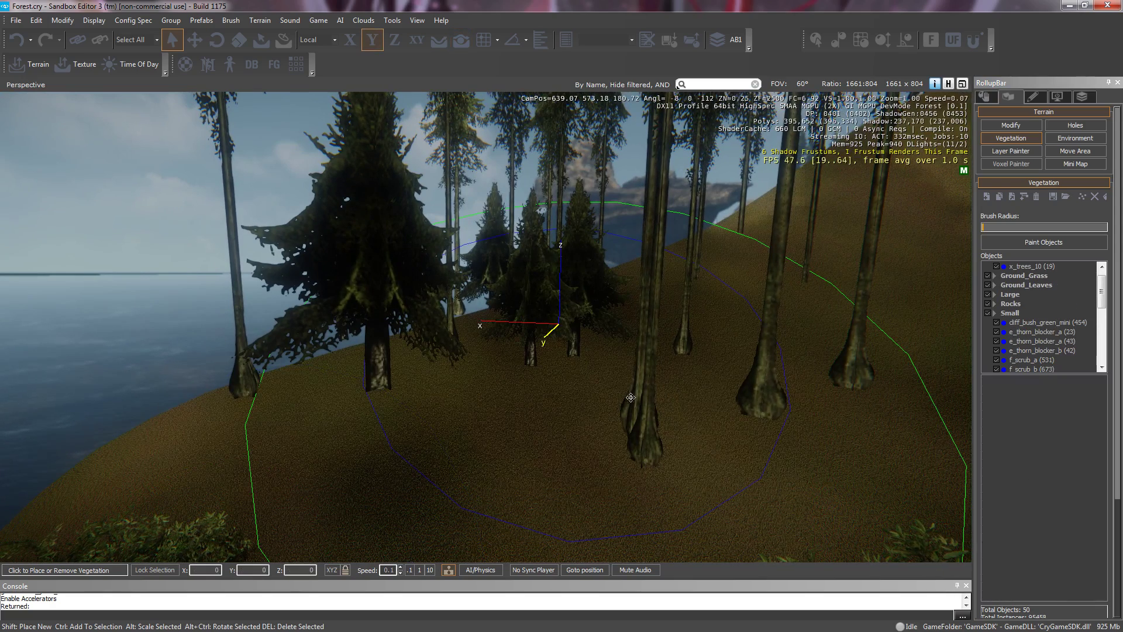
# Fly down to the large leafy tree among the rocks, select it, and bring its UseSprites setting into view
pyautogui.moveTo(624, 430); pyautogui.dragTo(496, 329, button='right')
pyautogui.press('w')
pyautogui.press('d')
pyautogui.press('w')
pyautogui.click(561, 306)
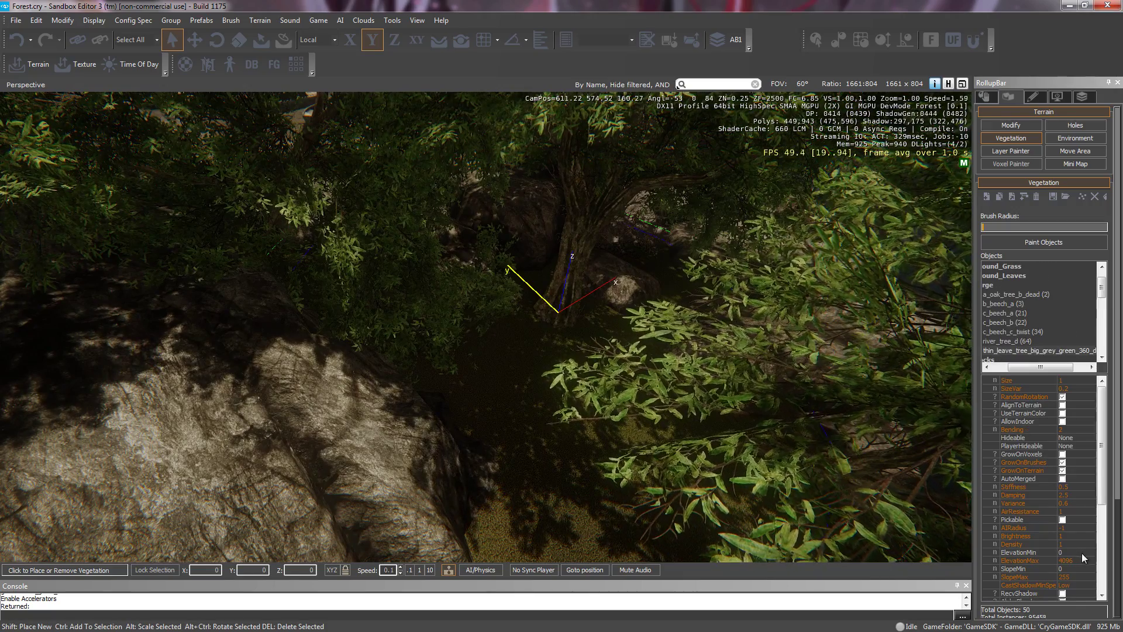
pyautogui.scroll(-6, 1106, 473)
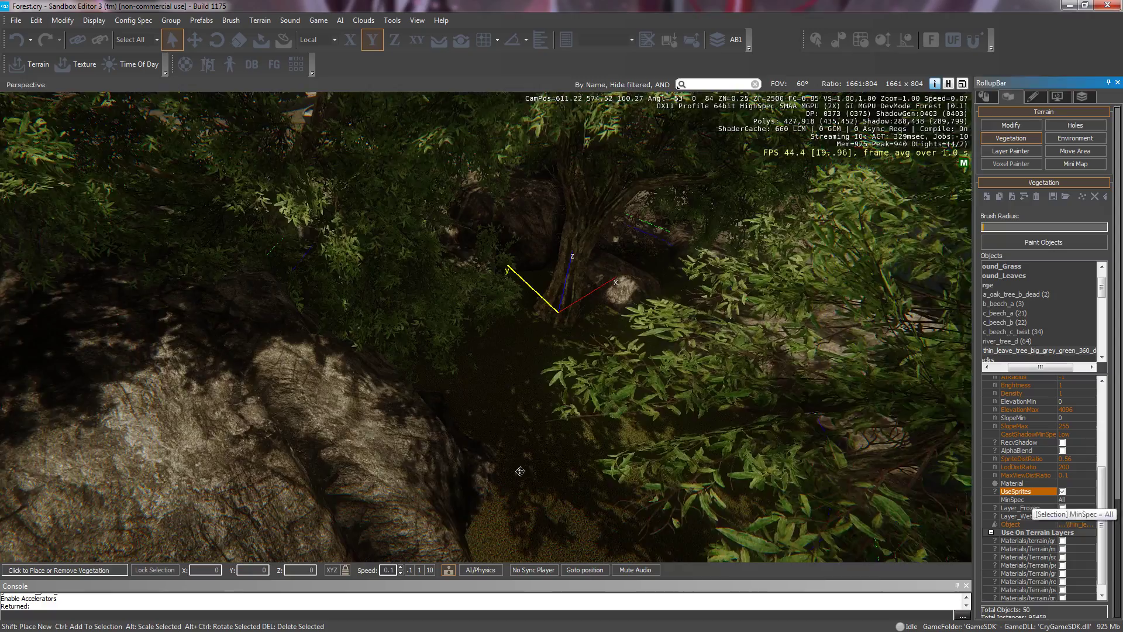
# Set the selected leafy tree's MaxViewDistRatio to 1 and SpriteDistRatio to 0.05, with the camera back at the lone bush
pyautogui.moveTo(520, 471); pyautogui.dragTo(486, 401, button='right')
pyautogui.press('s')
pyautogui.press('w')
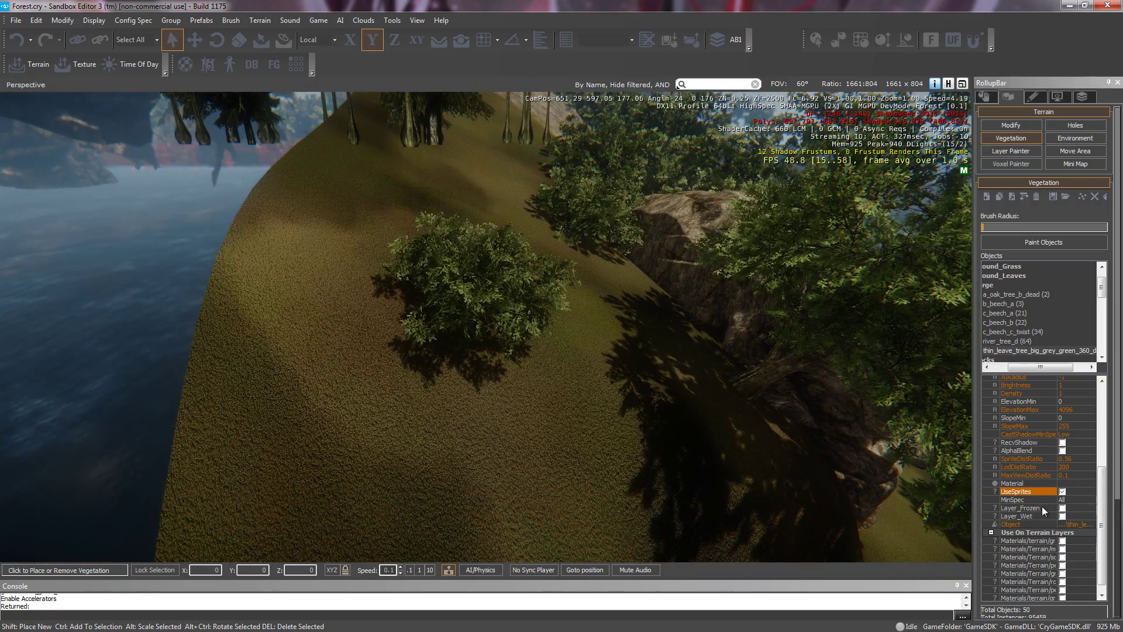
pyautogui.click(1077, 474)
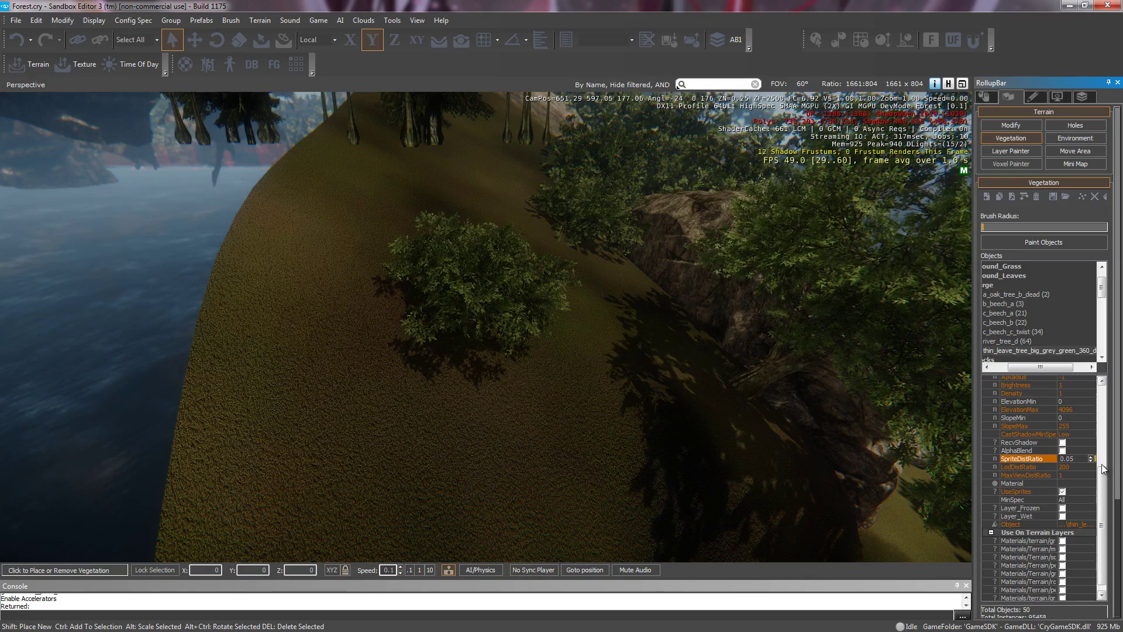
pyautogui.click(1062, 475)
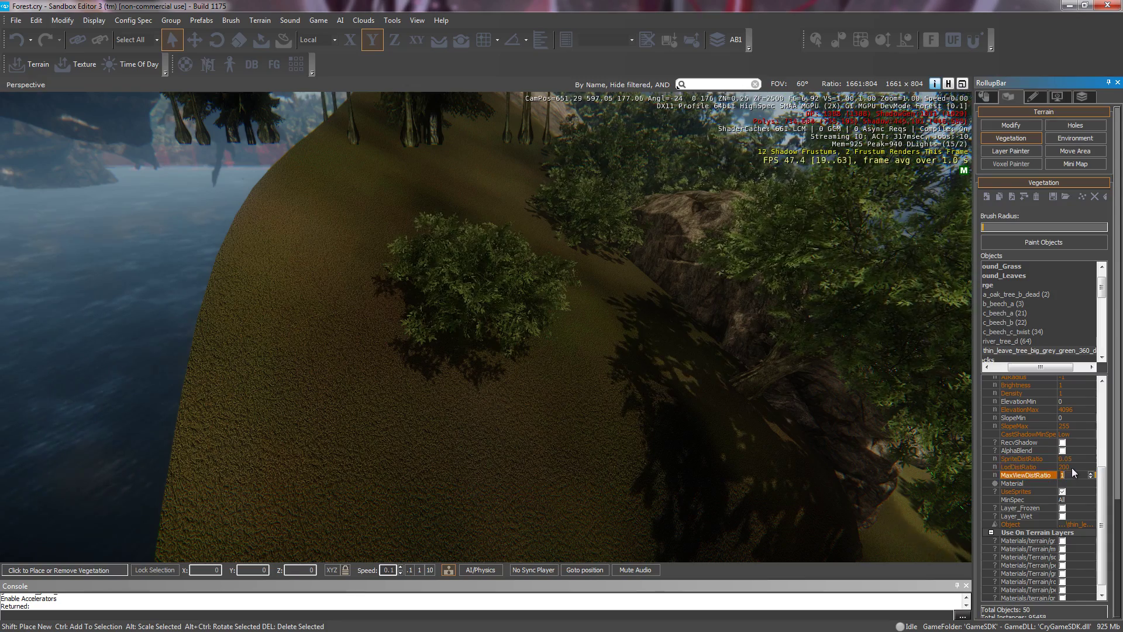
pyautogui.click(1073, 459)
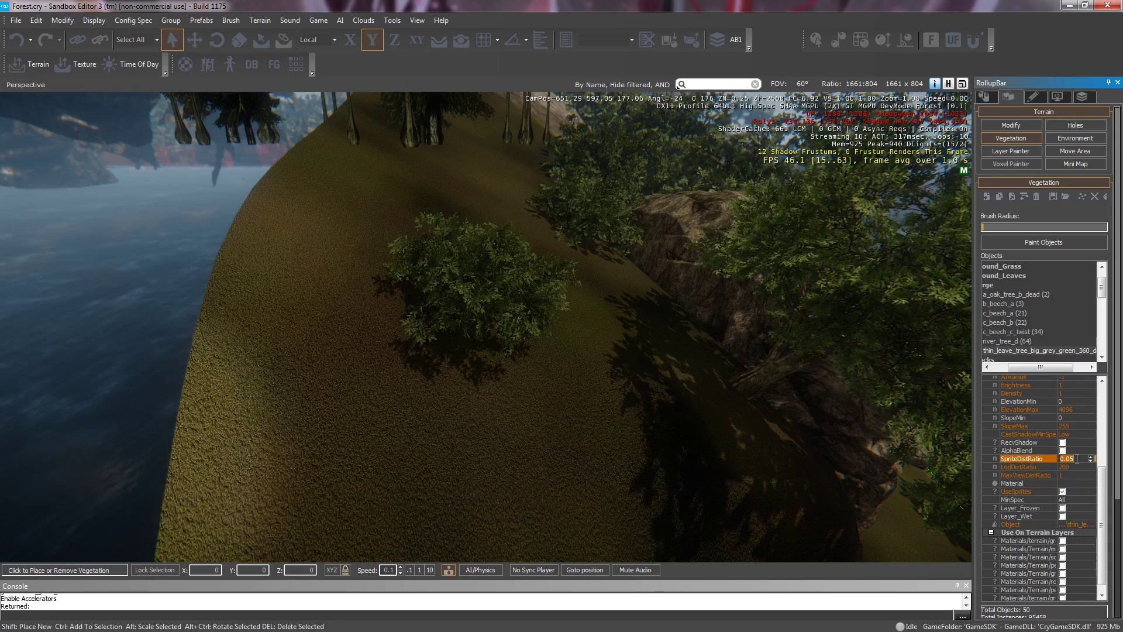
pyautogui.click(1043, 493)
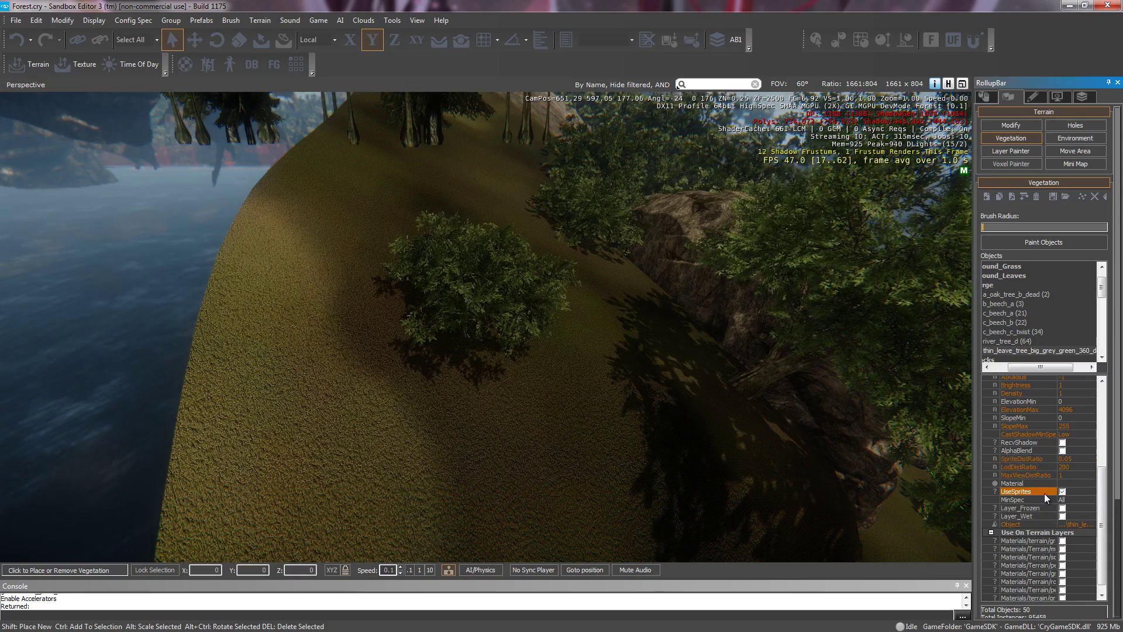
# Fly toward and far away from the lone bush to examine how it renders at different distances
pyautogui.scroll(2, 484, 307)
pyautogui.press('w')
pyautogui.moveTo(485, 307); pyautogui.dragTo(484, 307, button='right')
pyautogui.scroll(-6, 484, 306)
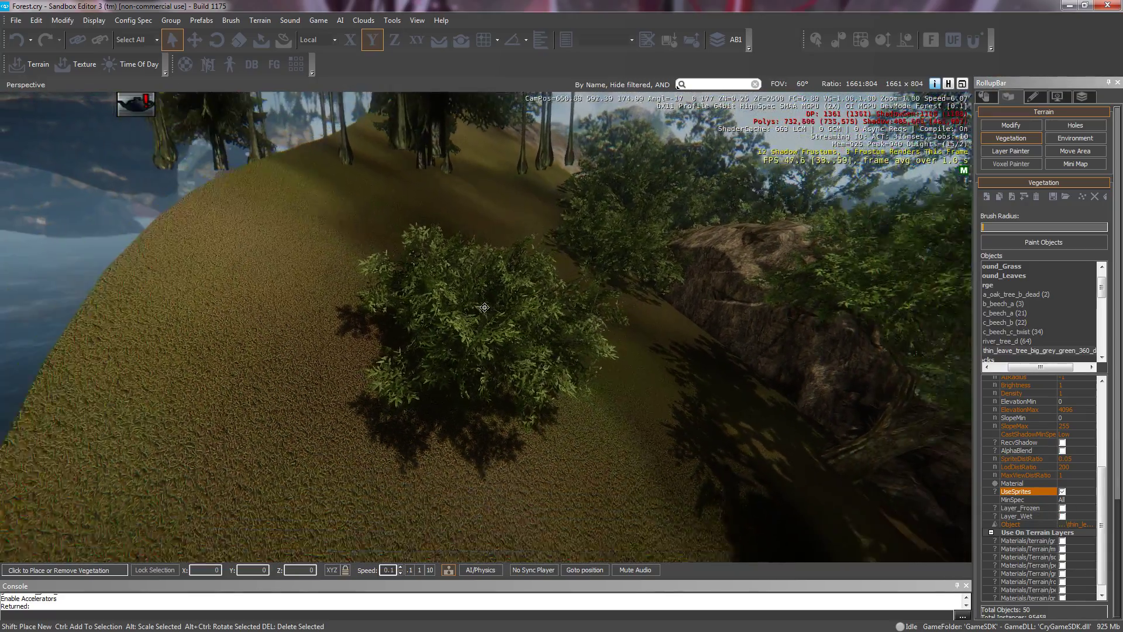
pyautogui.scroll(-3, 484, 308)
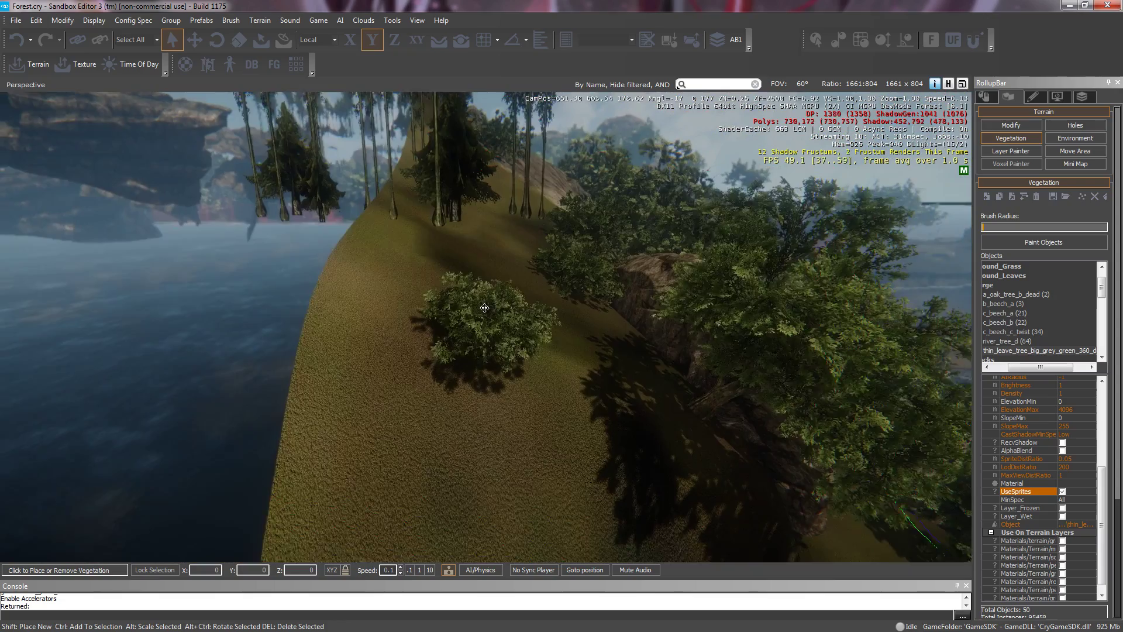
pyautogui.scroll(3, 484, 308)
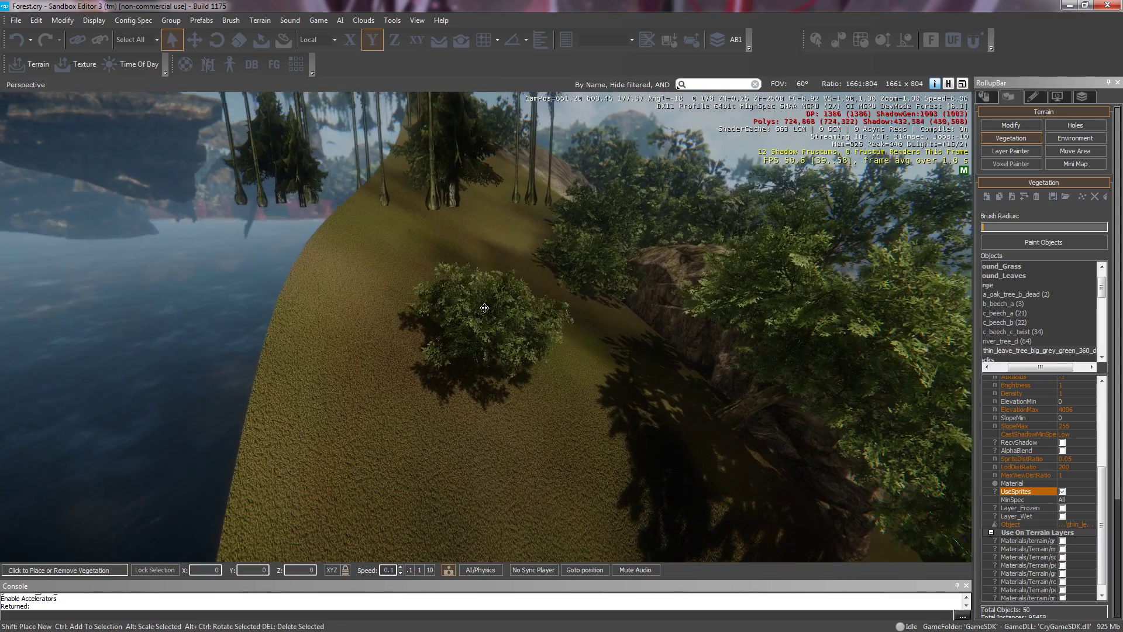
pyautogui.scroll(-1, 485, 308)
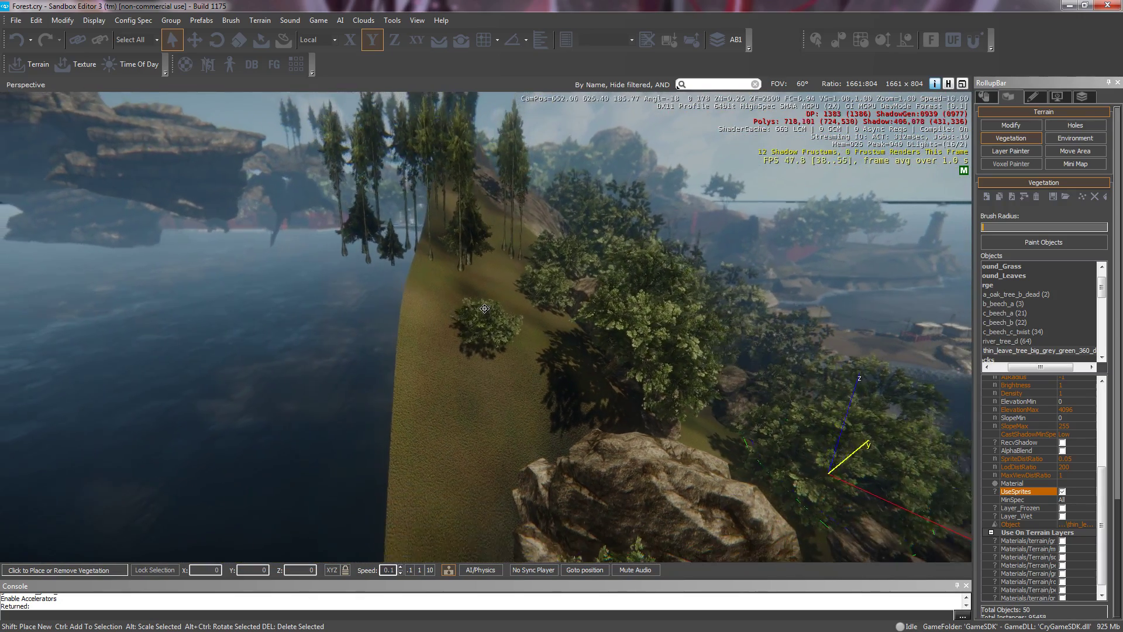
pyautogui.press('s')
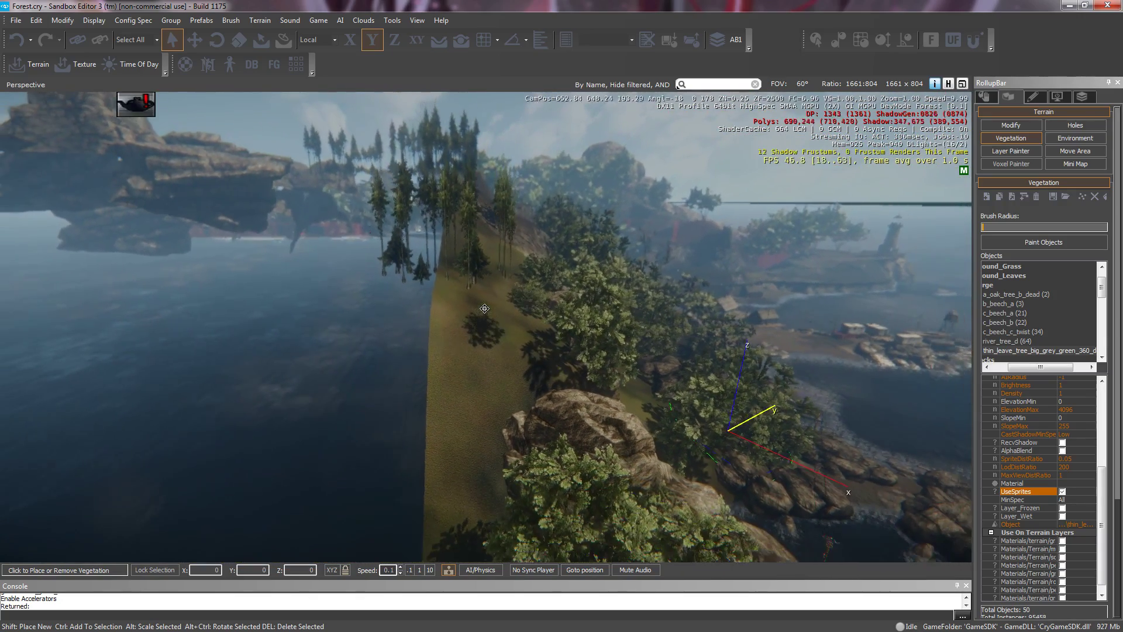
pyautogui.press('w')
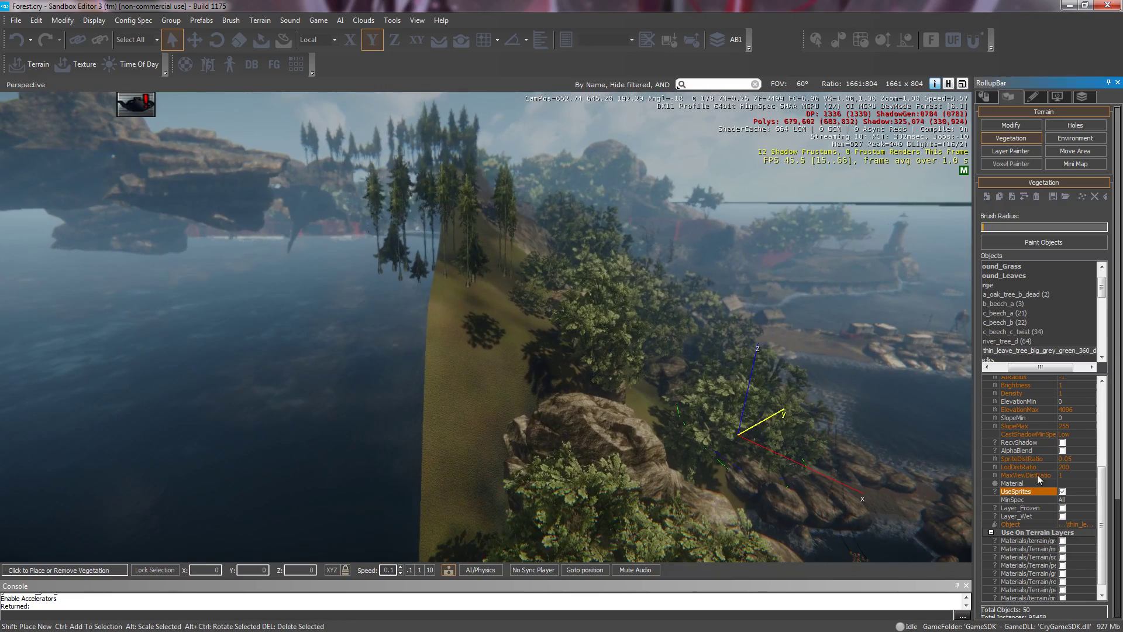
# Highlight the MaxViewDistRatio property and fly back in close to the lone bush to examine its rendering as the distance shrinks
pyautogui.click(1034, 474)
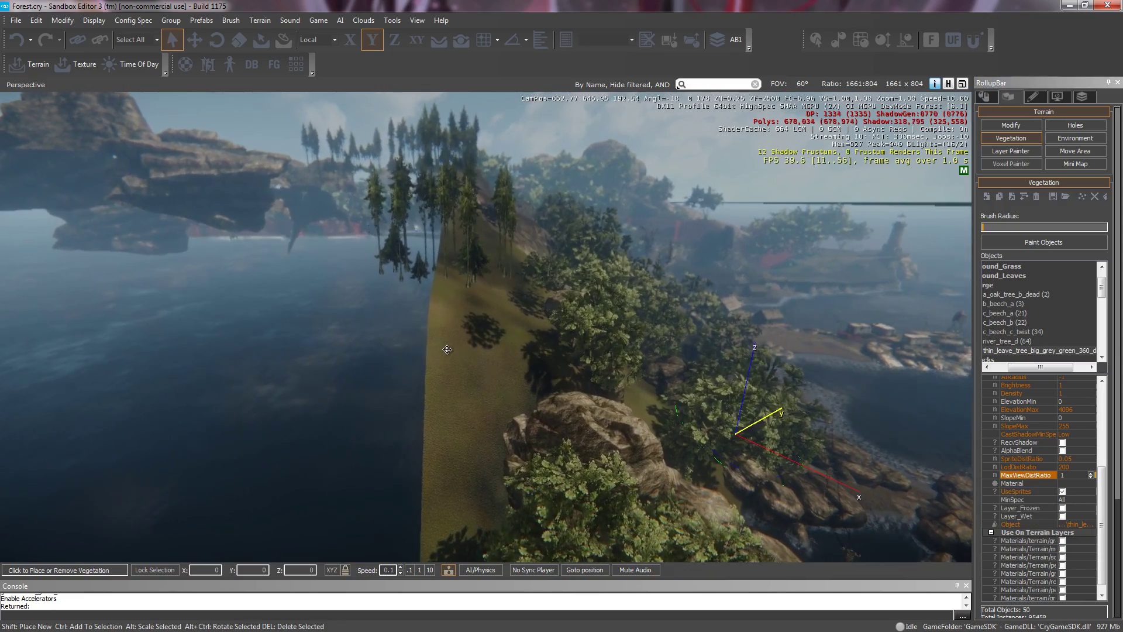
pyautogui.press('w')
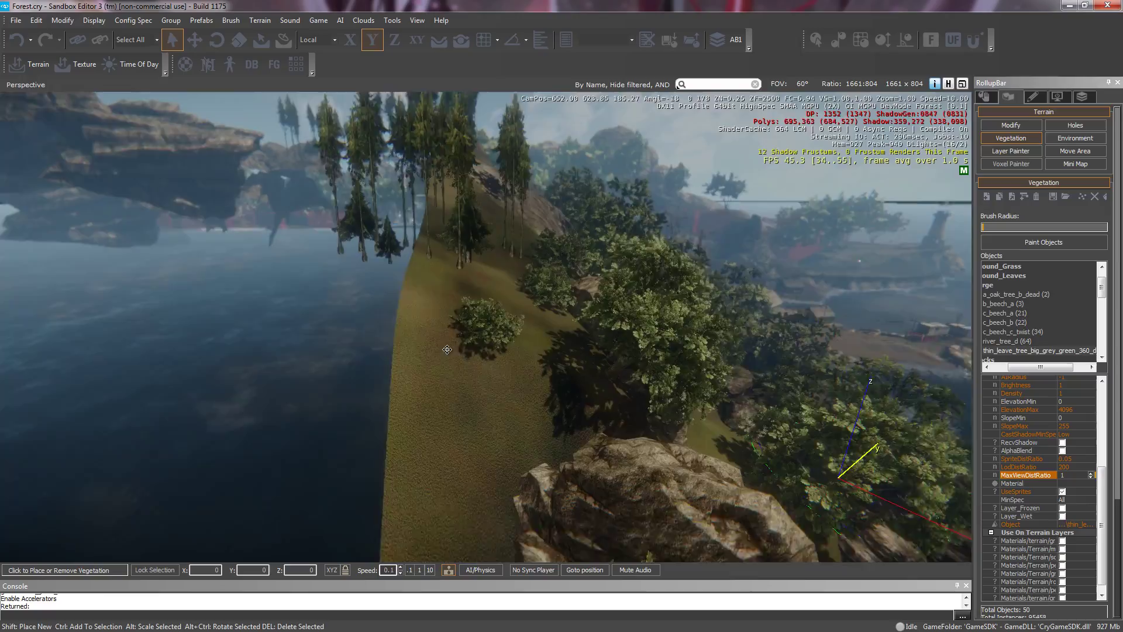
pyautogui.press('w')
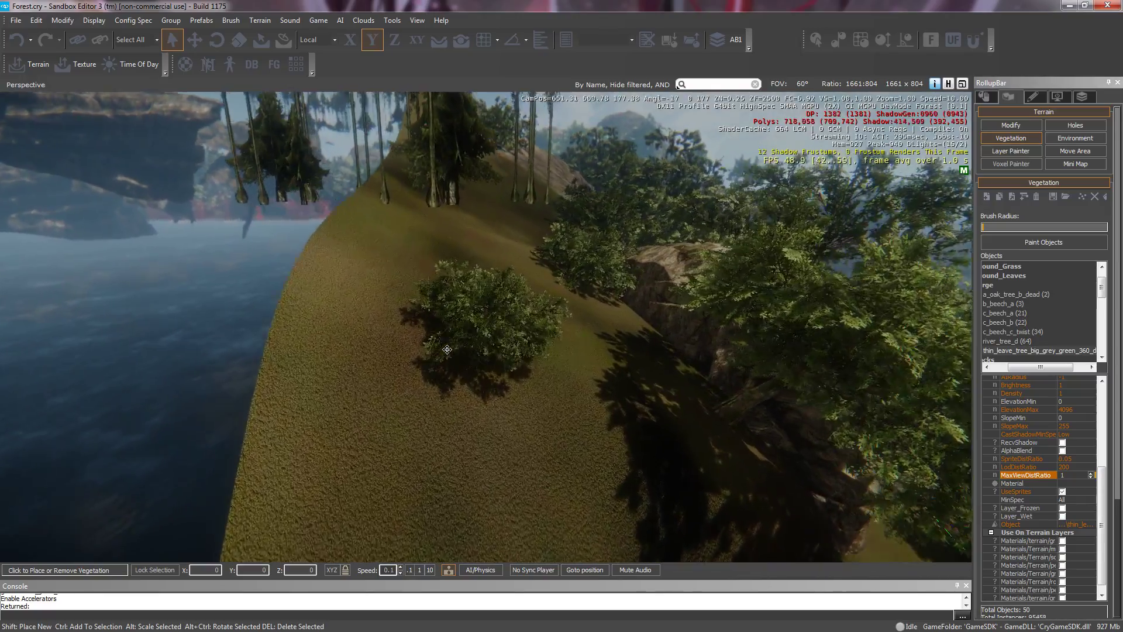
pyautogui.press('w')
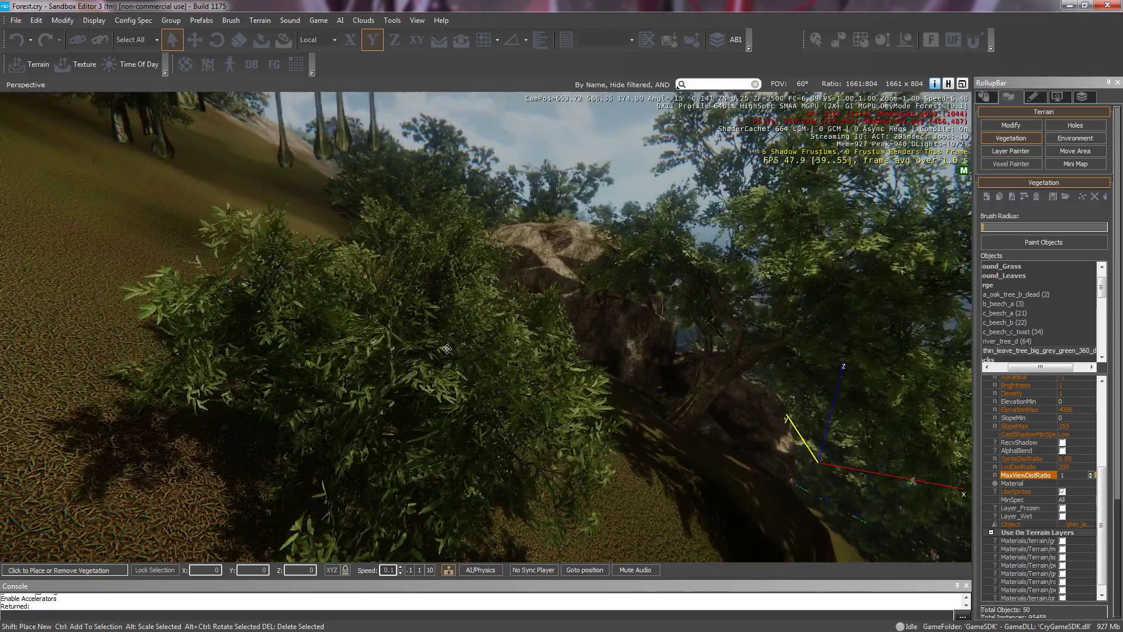
pyautogui.press('s')
pyautogui.moveTo(447, 348); pyautogui.dragTo(448, 349, button='right')
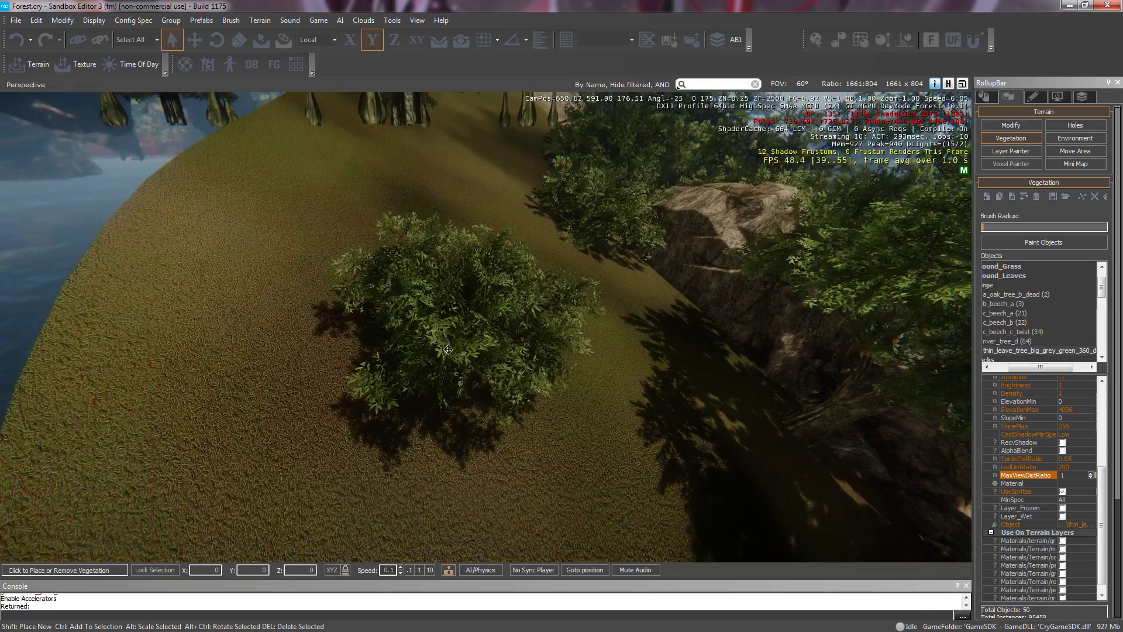
pyautogui.press('s')
# Fly across from the lone bush to the large leafy trees above the shore and examine their foliage
pyautogui.moveTo(596, 455); pyautogui.dragTo(532, 415, button='right')
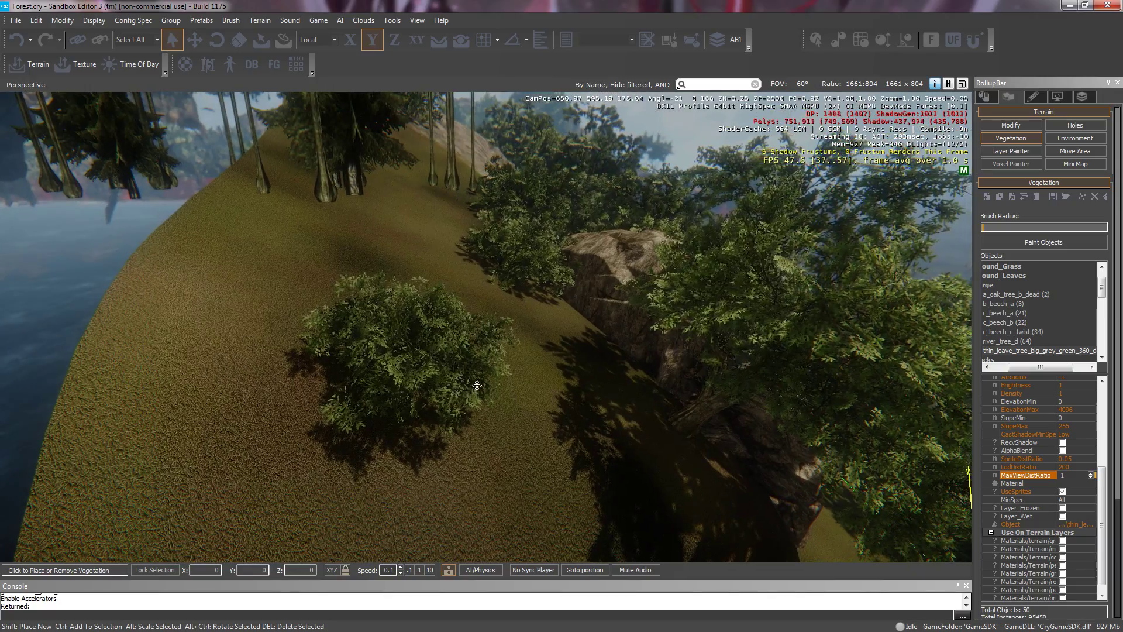
pyautogui.moveTo(476, 385); pyautogui.dragTo(495, 406, button='right')
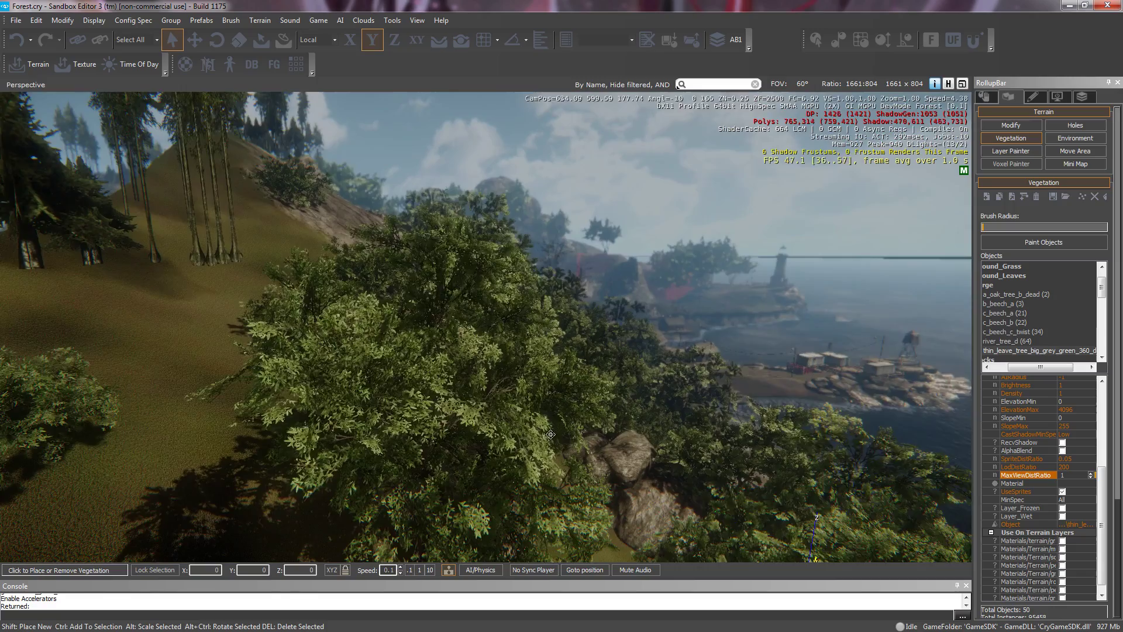
pyautogui.moveTo(551, 434); pyautogui.dragTo(597, 378, button='right')
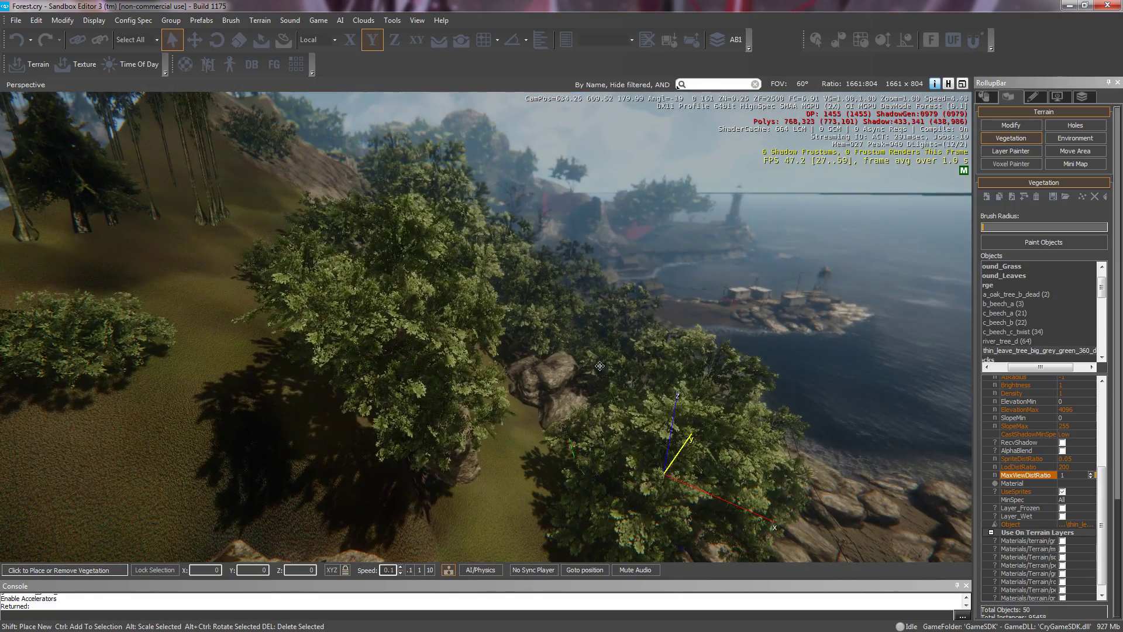